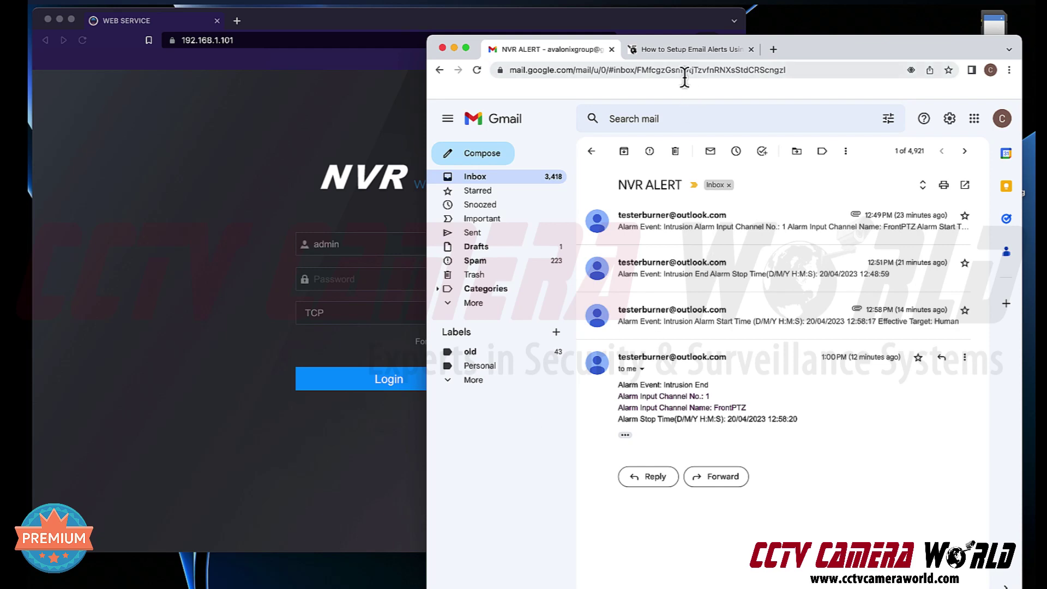
Read through the Office 365 email alerts setup guide's steps and settings screenshots, ending back at the top.
left_click(679, 52)
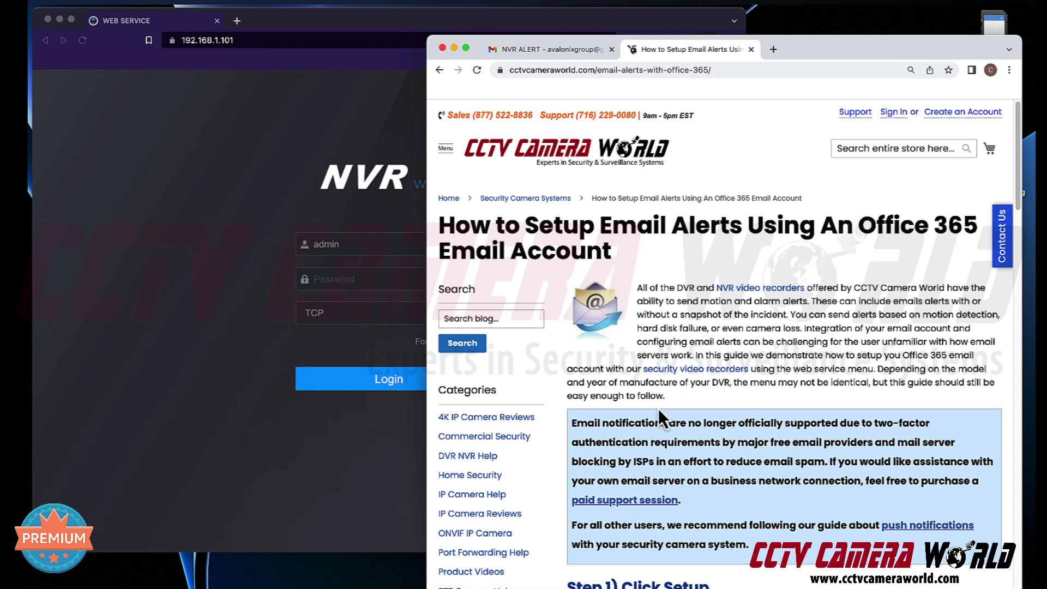
scroll(659, 408, "down", 2)
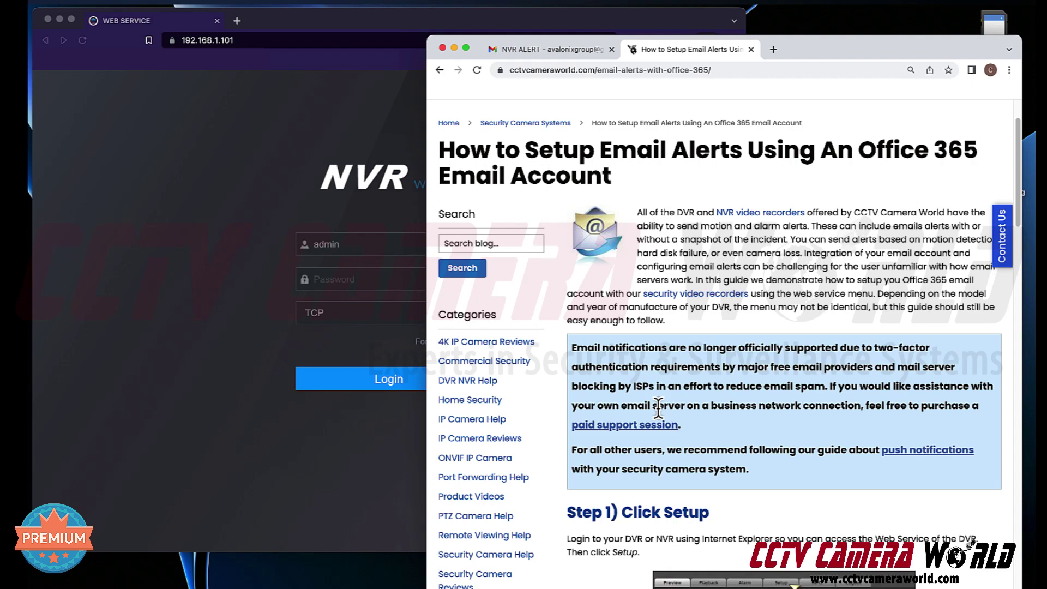
scroll(649, 392, "down", 4)
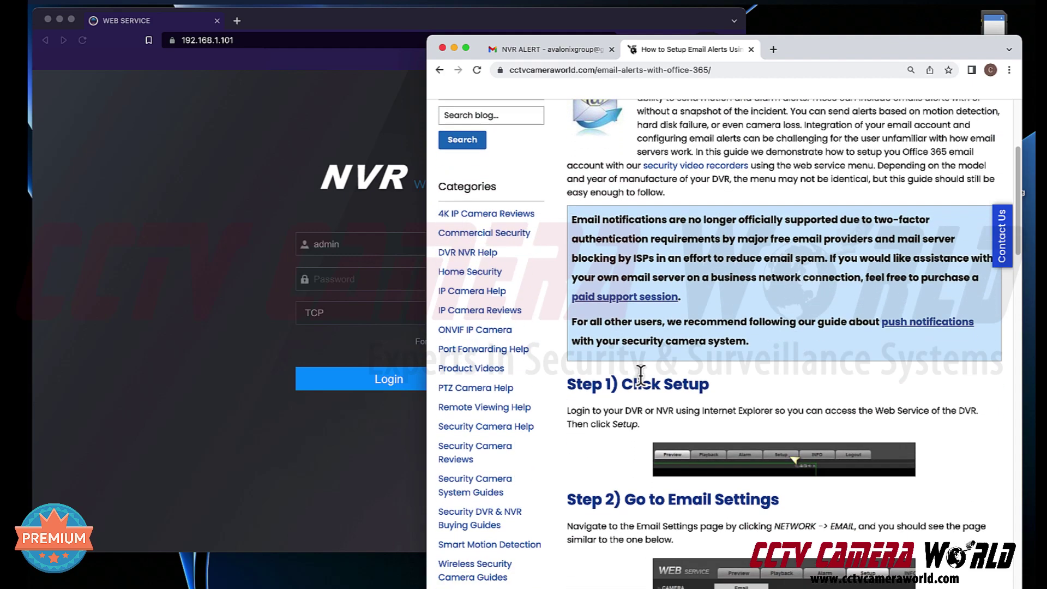
scroll(642, 376, "down", 3)
scroll(652, 381, "down", 4)
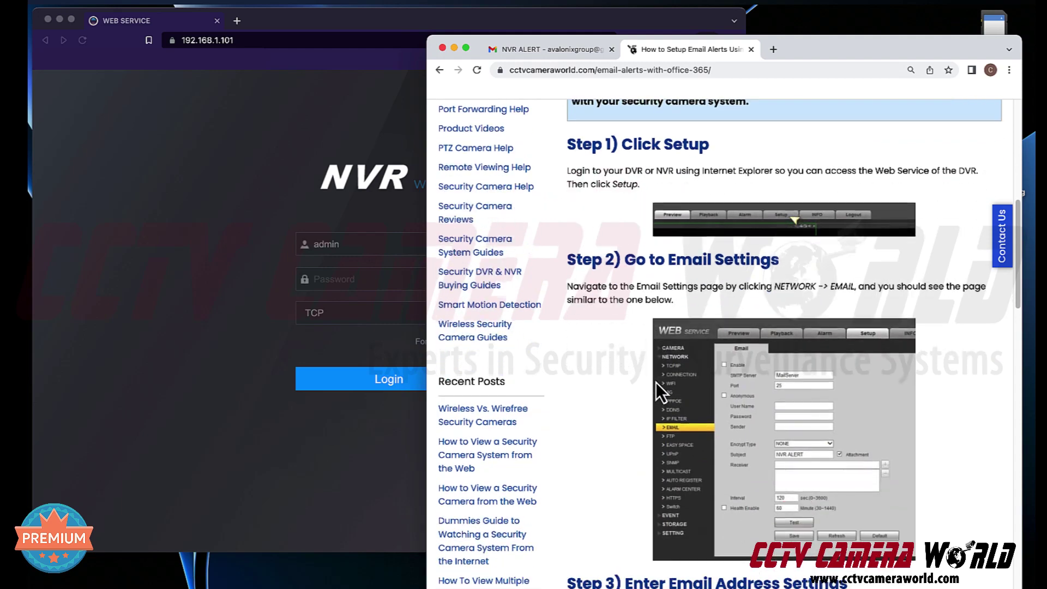
scroll(679, 397, "down", 5)
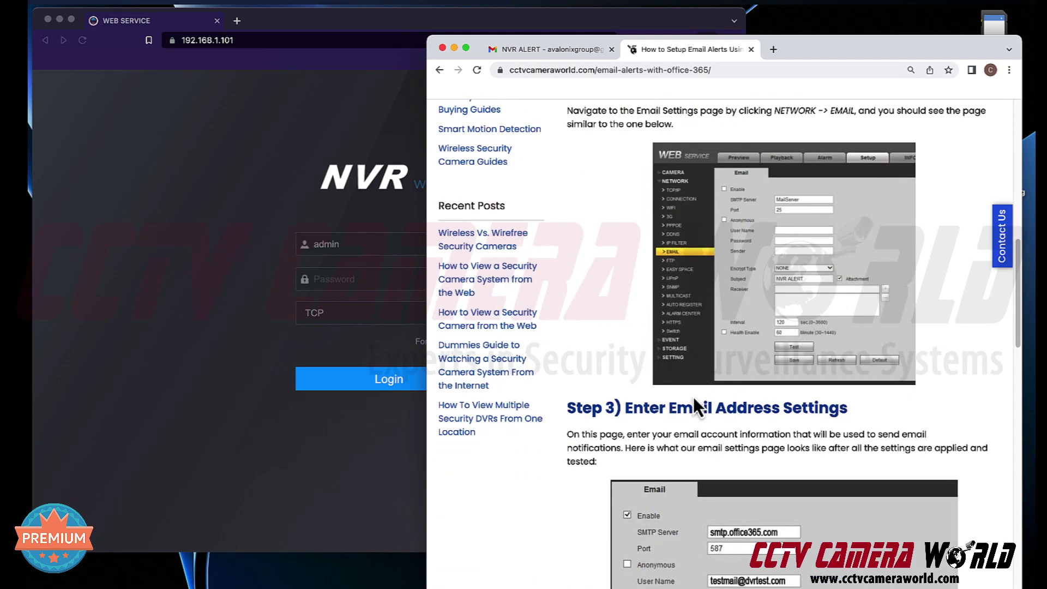
scroll(704, 403, "down", 6)
scroll(715, 414, "down", 1)
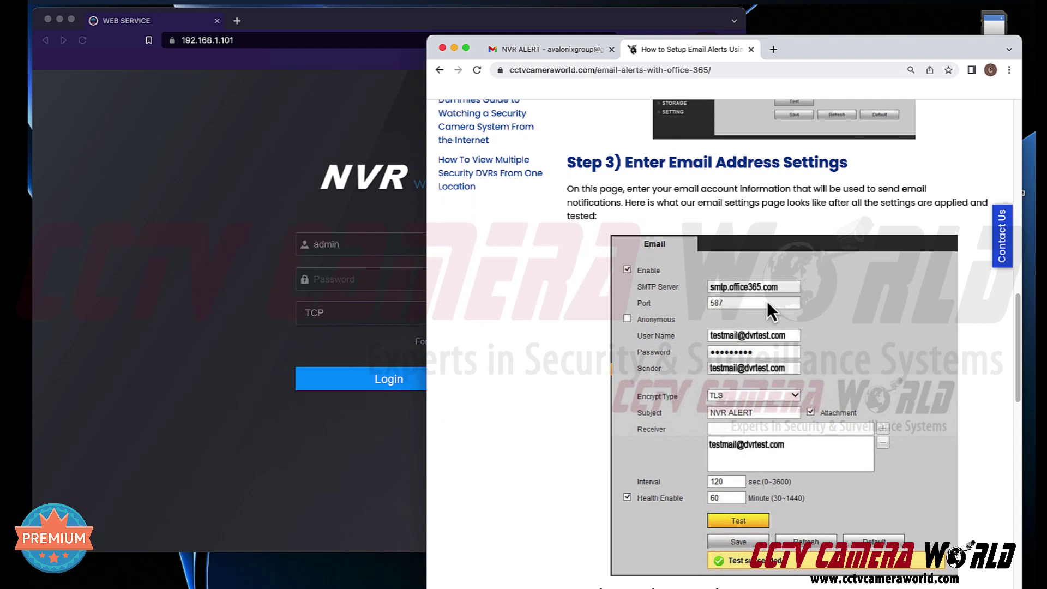
scroll(793, 418, "down", 4)
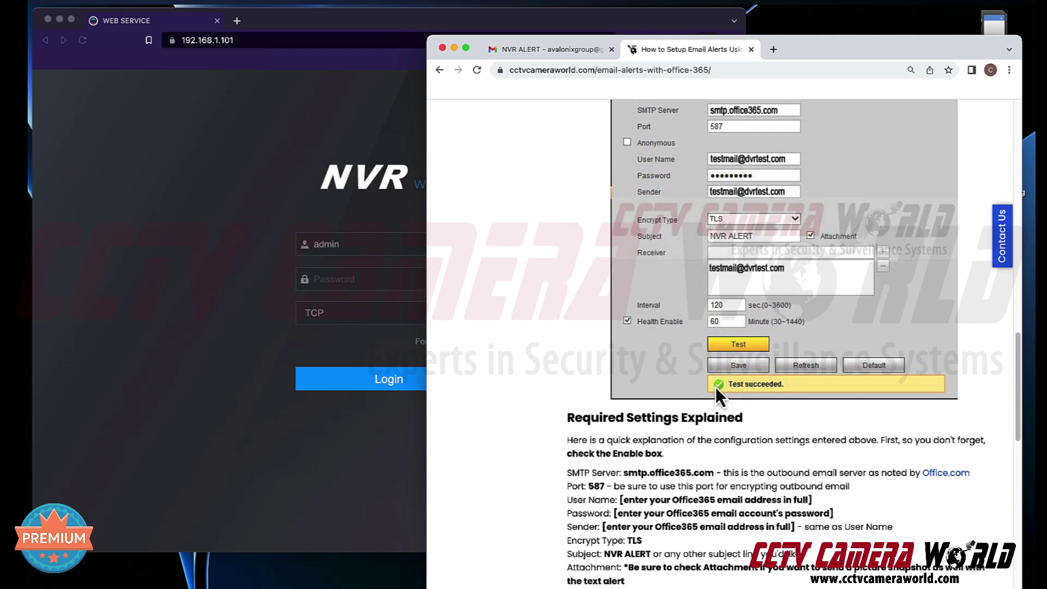
scroll(715, 388, "up", 3)
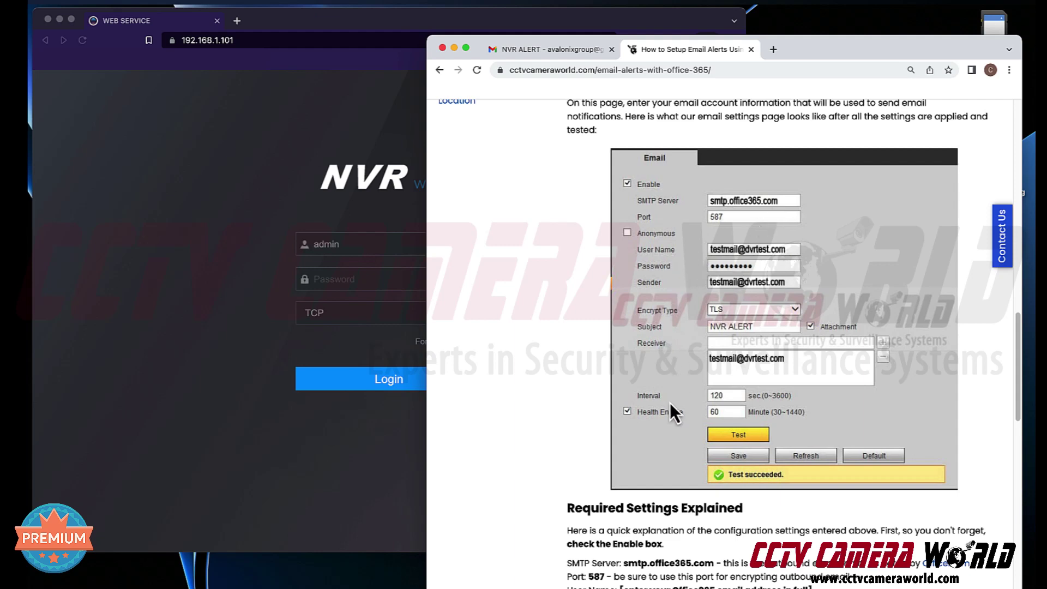
scroll(671, 404, "down", 8)
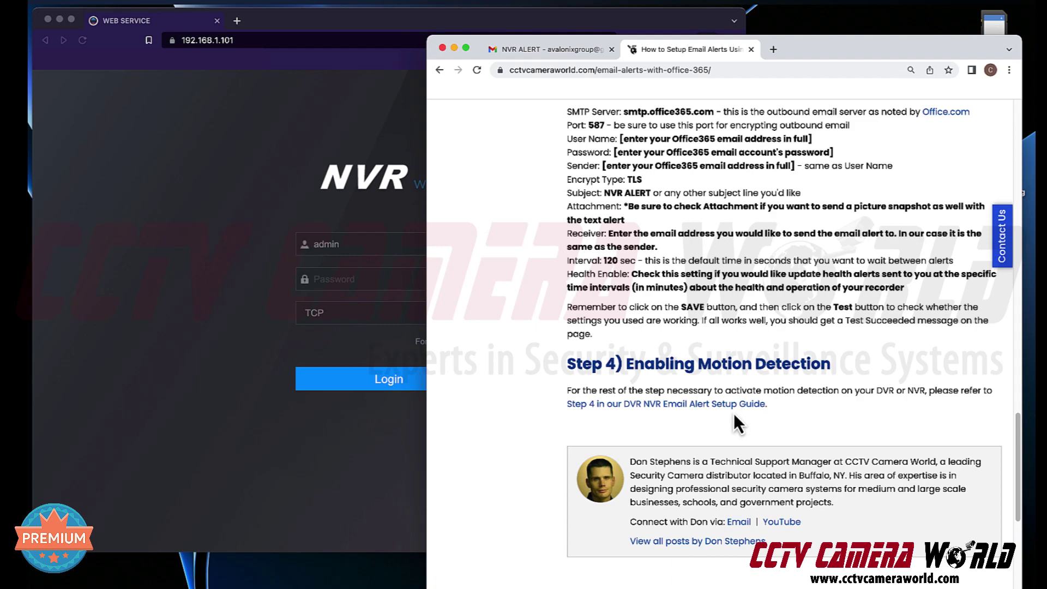
scroll(733, 412, "up", 10)
scroll(726, 410, "up", 15)
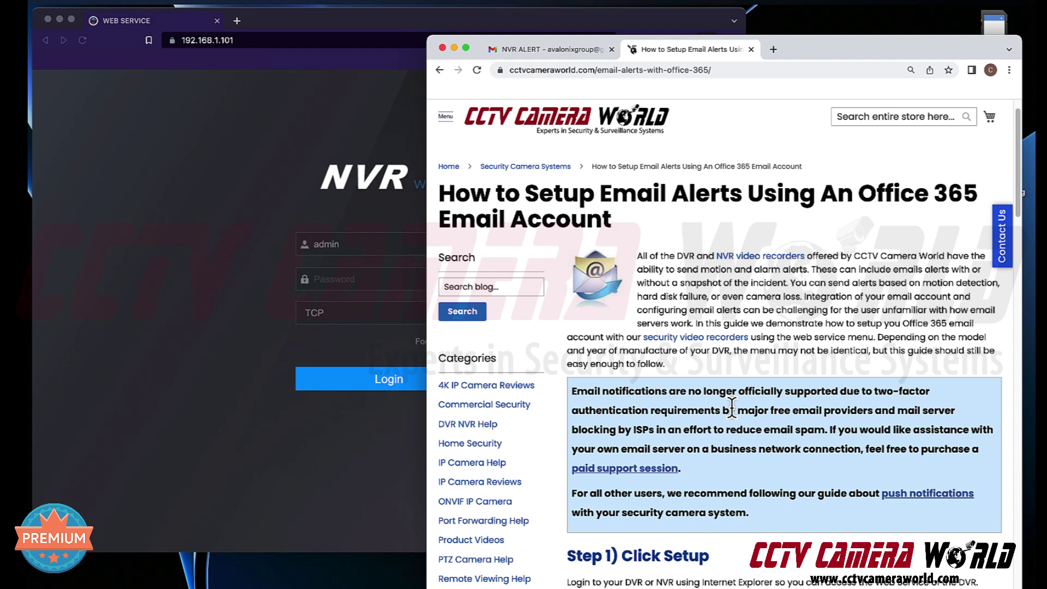
In the Gmail NVR ALERT thread, expand the first alert and view its camera snapshot.
left_click(534, 52)
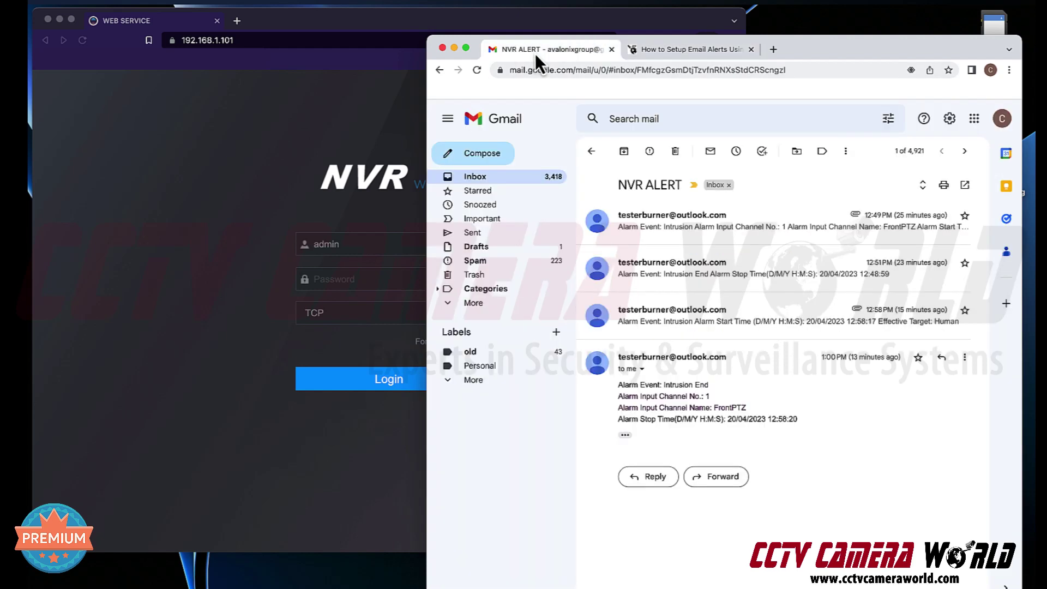
left_click(724, 229)
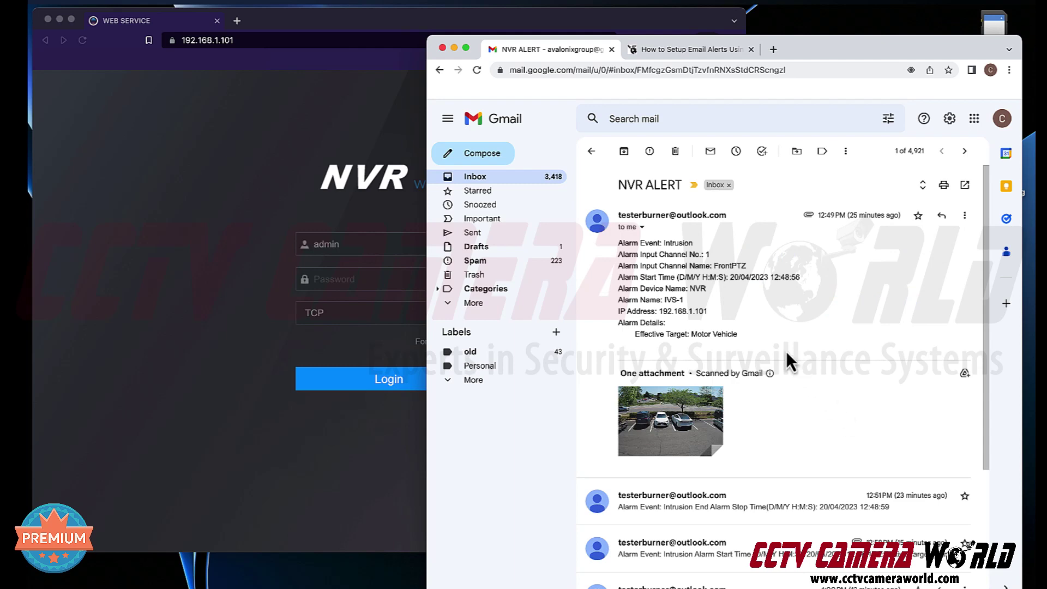
left_click(692, 401)
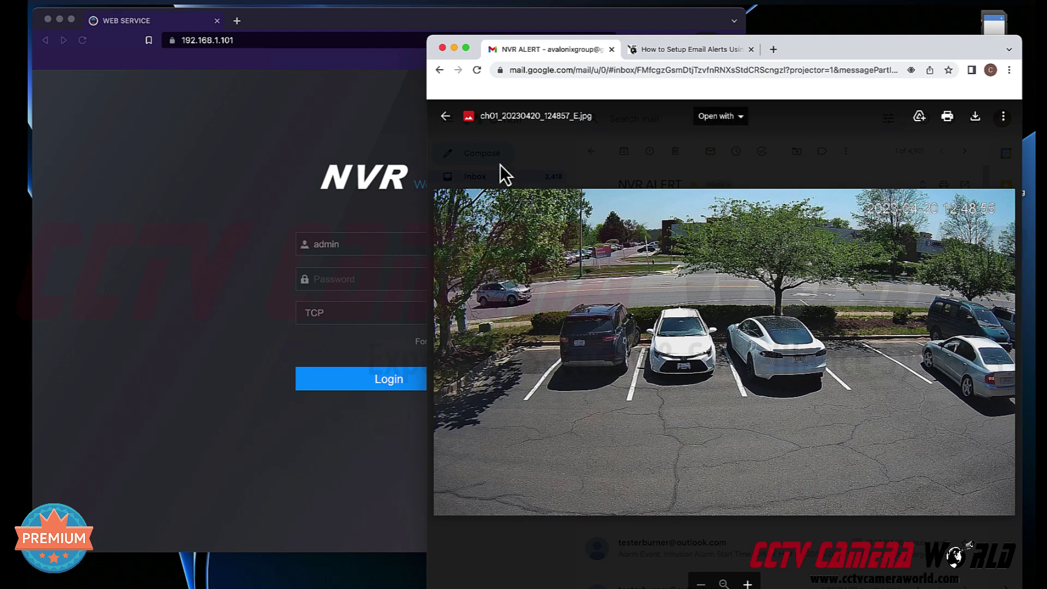
left_click(455, 125)
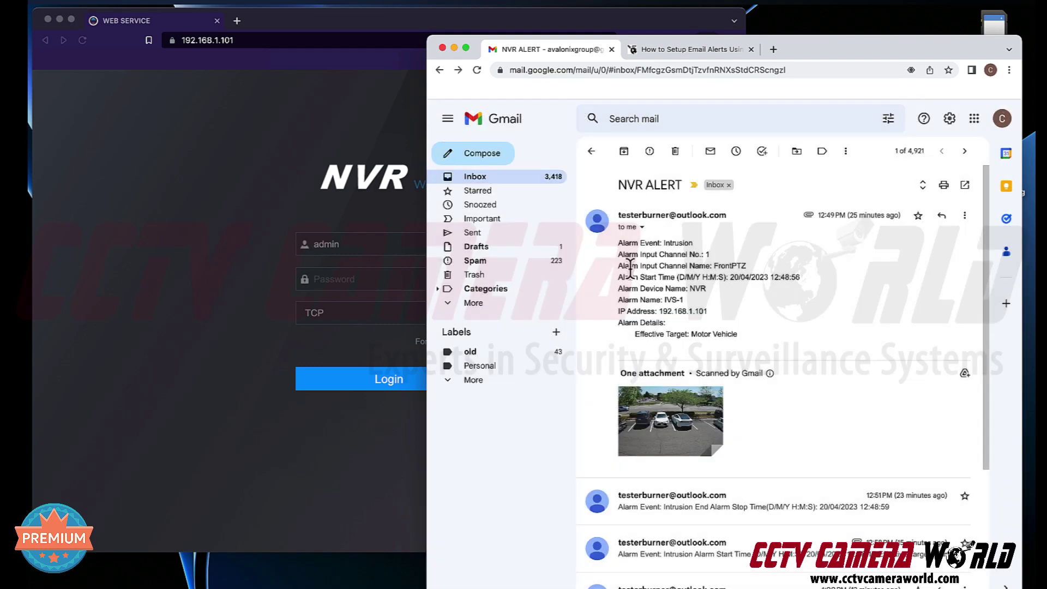
View the 12:58 PM alert's snapshot, then return to the NVR login window.
scroll(686, 370, "down", 3)
left_click(633, 367)
scroll(636, 378, "down", 4)
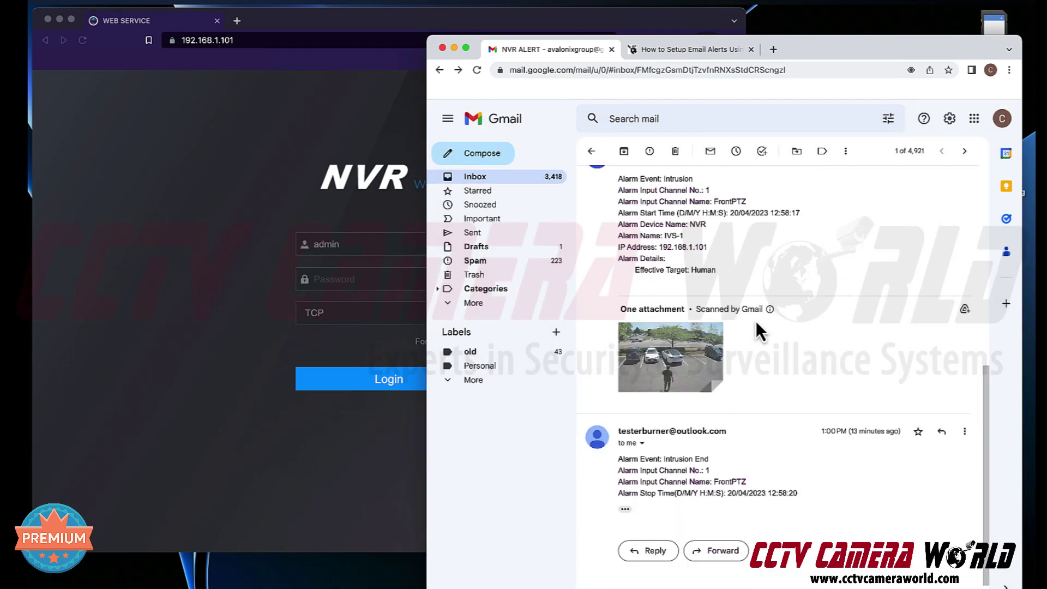
left_click(700, 358)
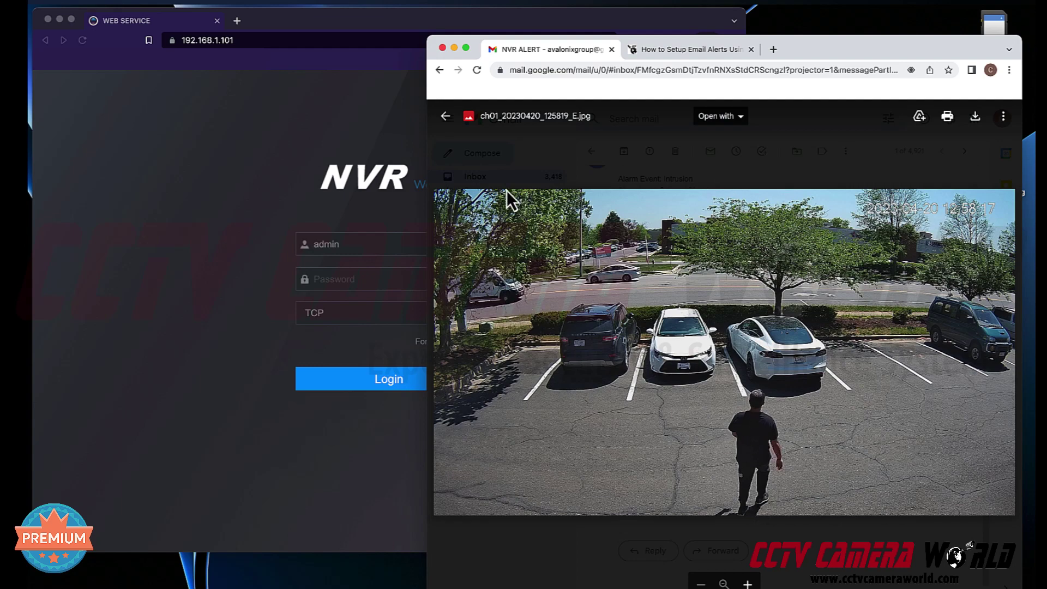
left_click(496, 171)
left_click(212, 202)
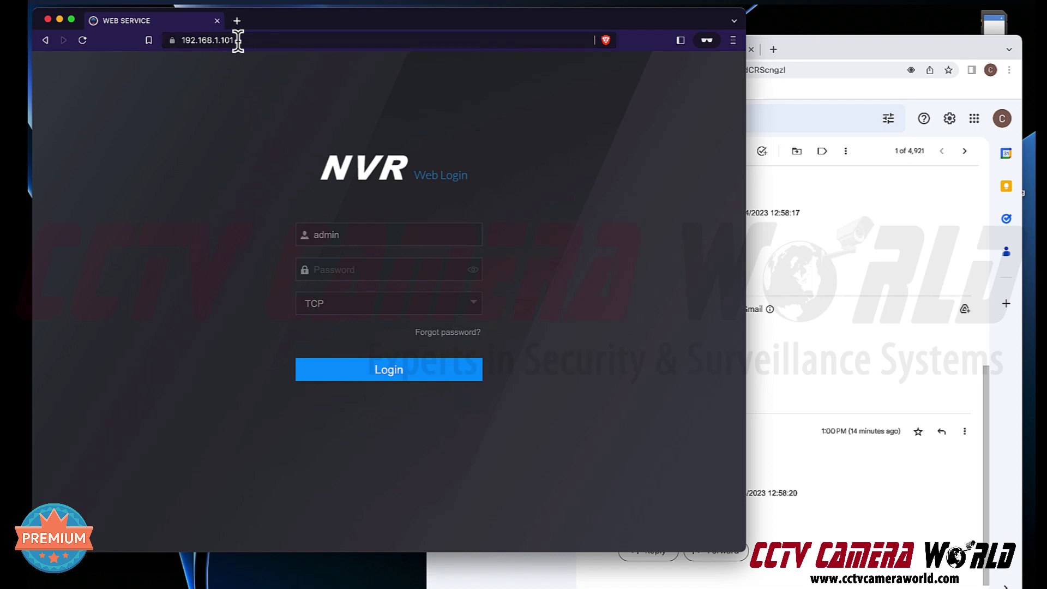
Log in to the NVR Web Service as admin with the account password.
left_click(365, 227)
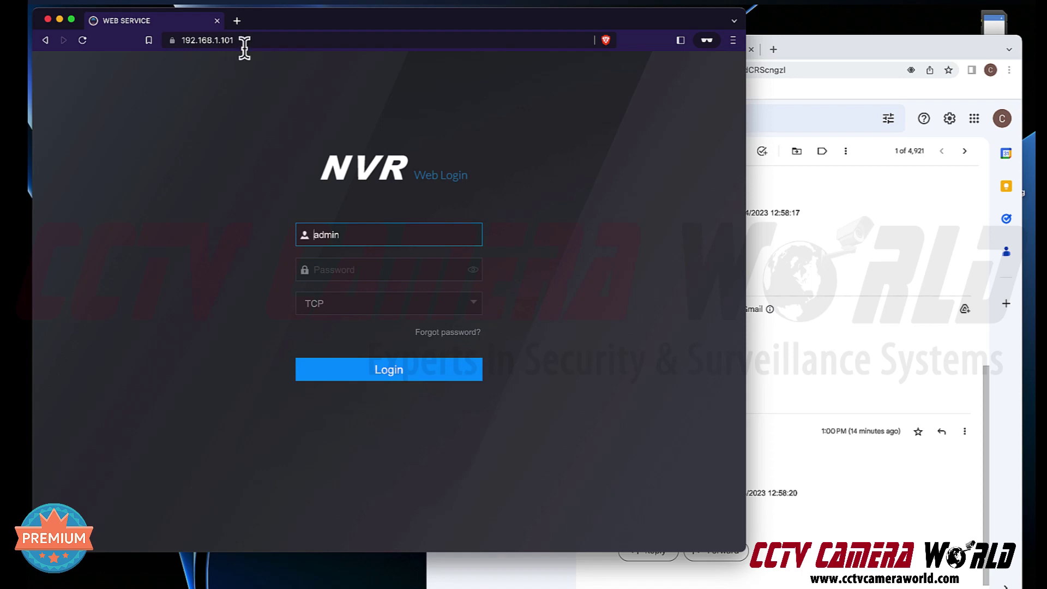
left_click(360, 270)
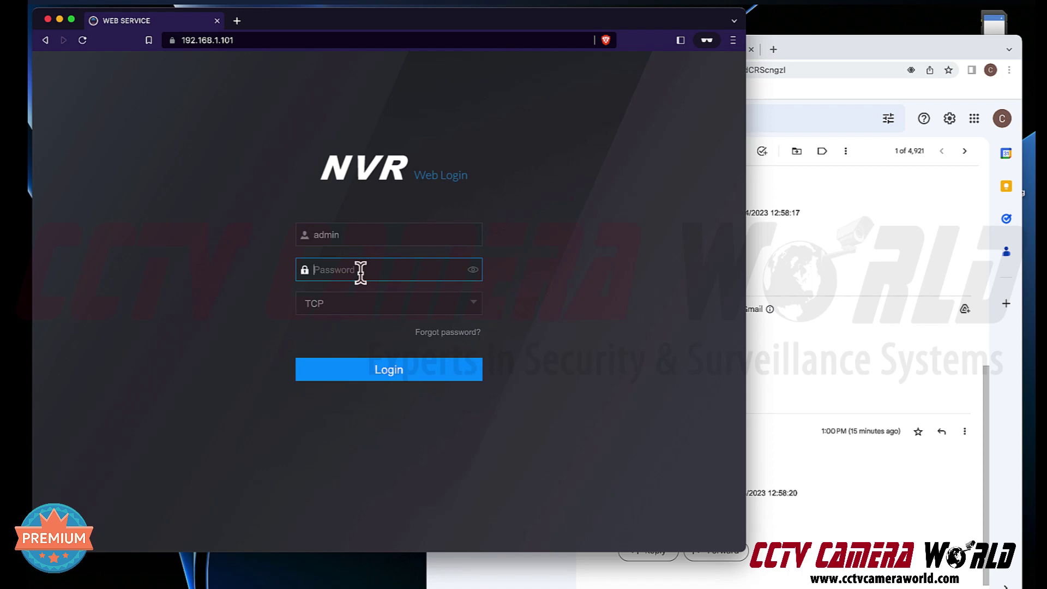
key("Return")
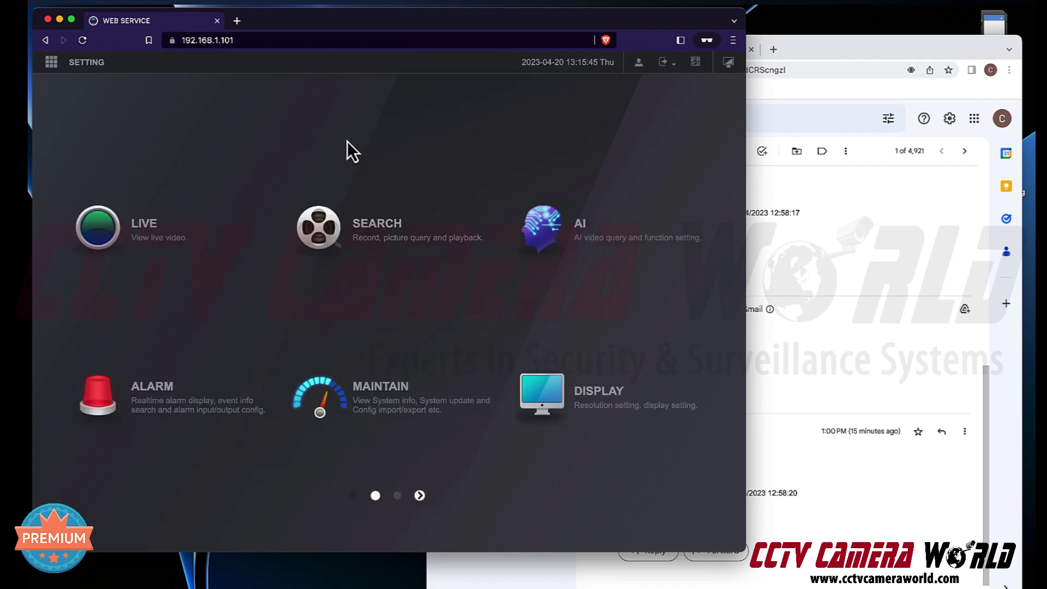
Open the D1 FrontPTZ camera in LIVE view and enlarge its parking lot feed to full view.
left_click(187, 217)
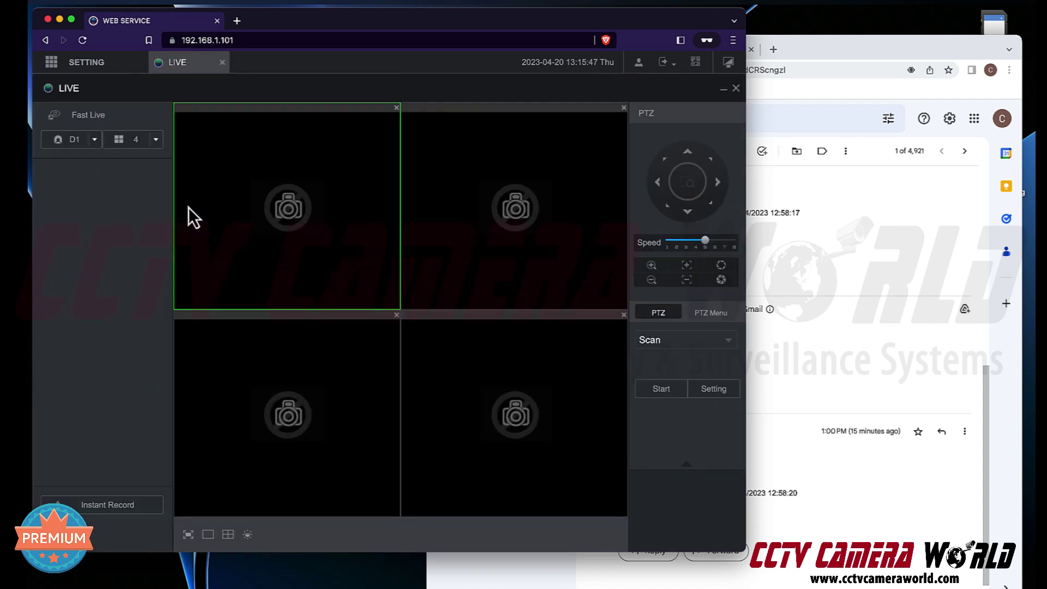
double_click(102, 185)
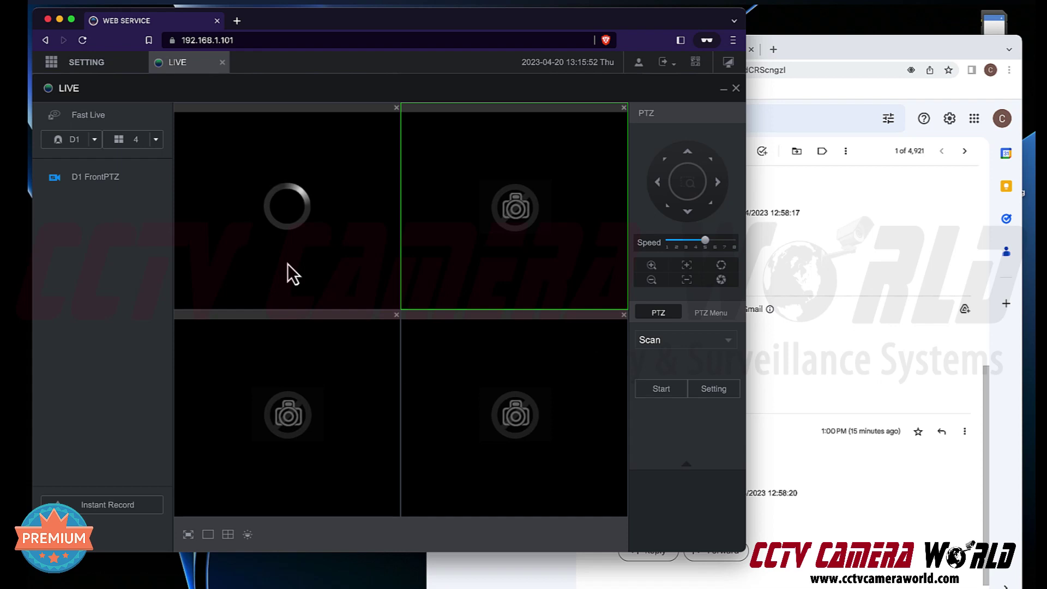
double_click(309, 241)
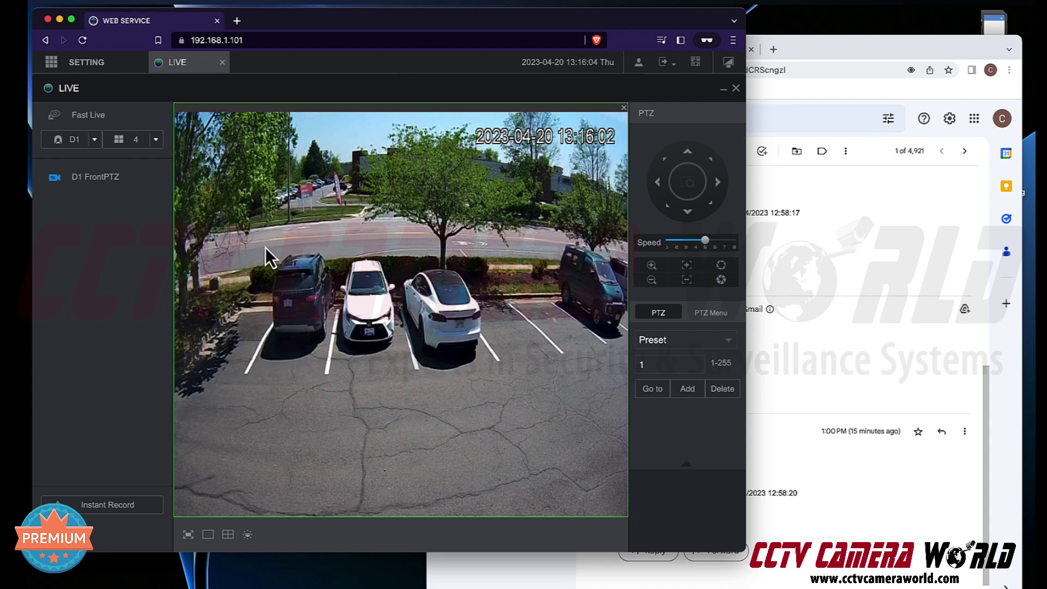
Open Setting > Network > Email and select the smtp.office365.com server address.
left_click(86, 64)
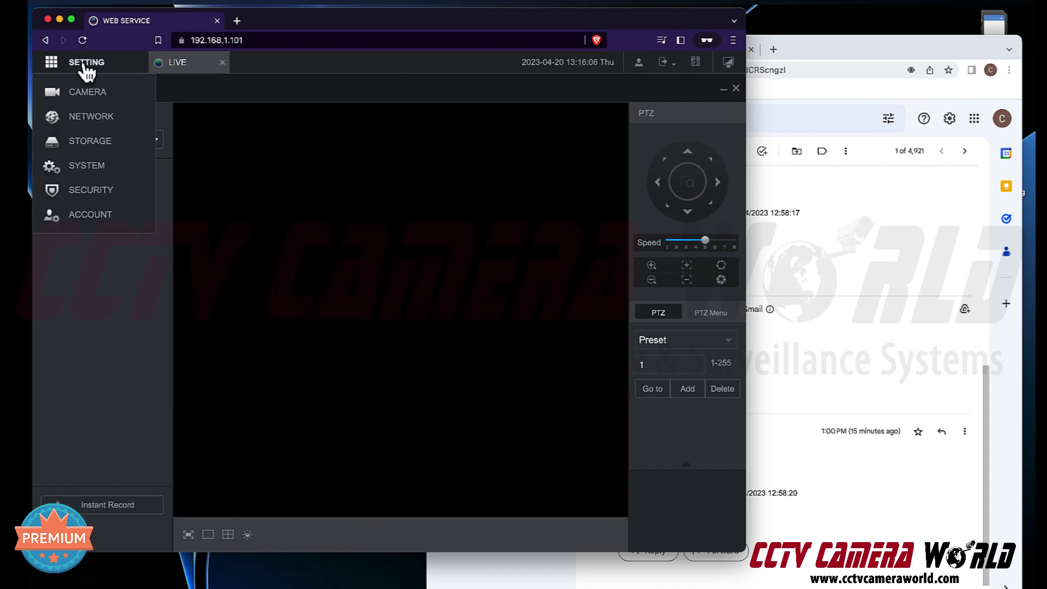
left_click(91, 117)
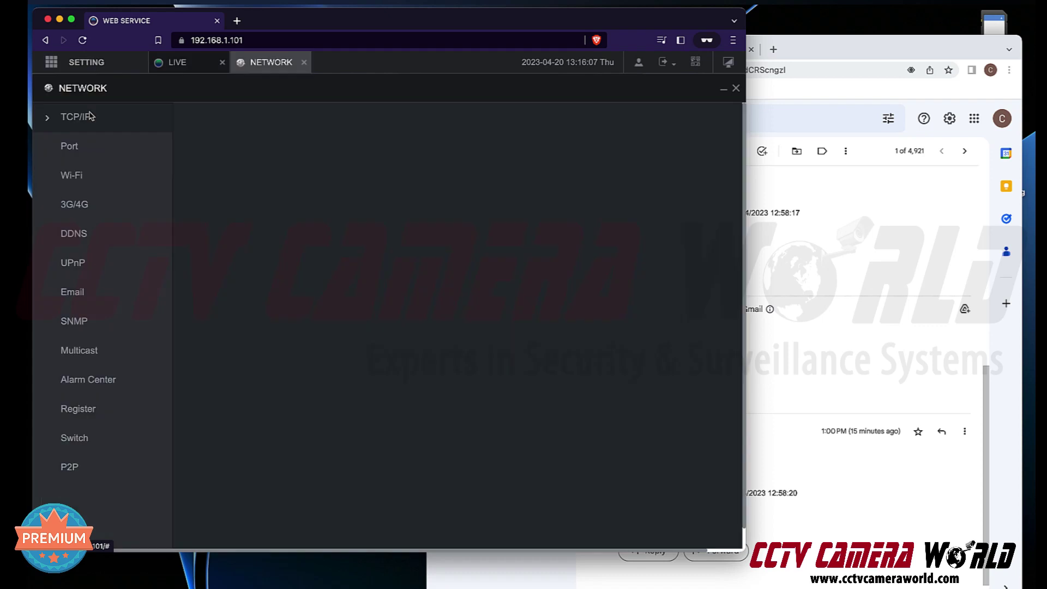
left_click(76, 291)
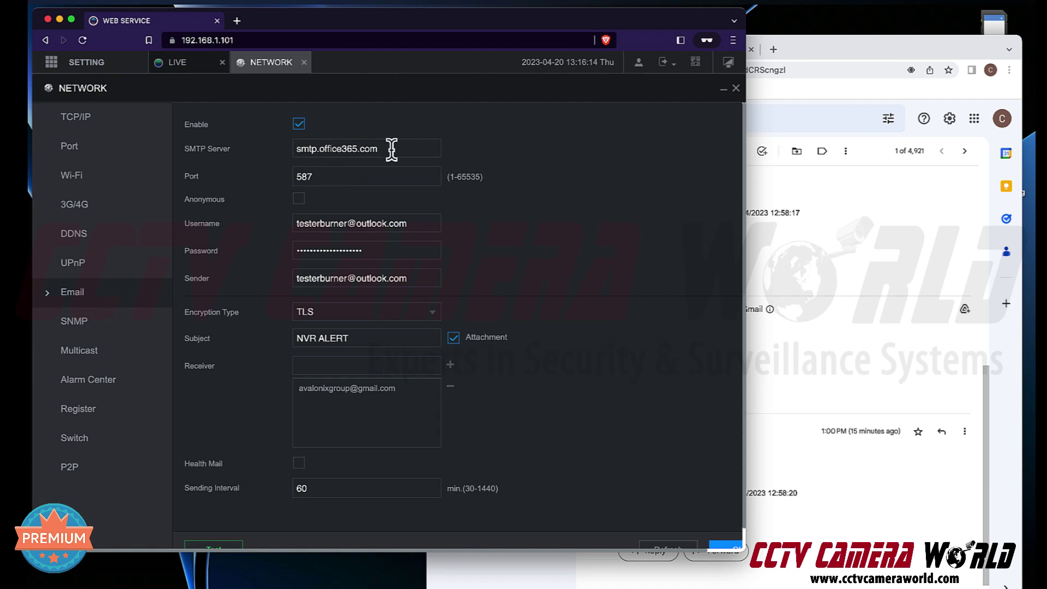
left_click_drag(391, 147, 280, 151)
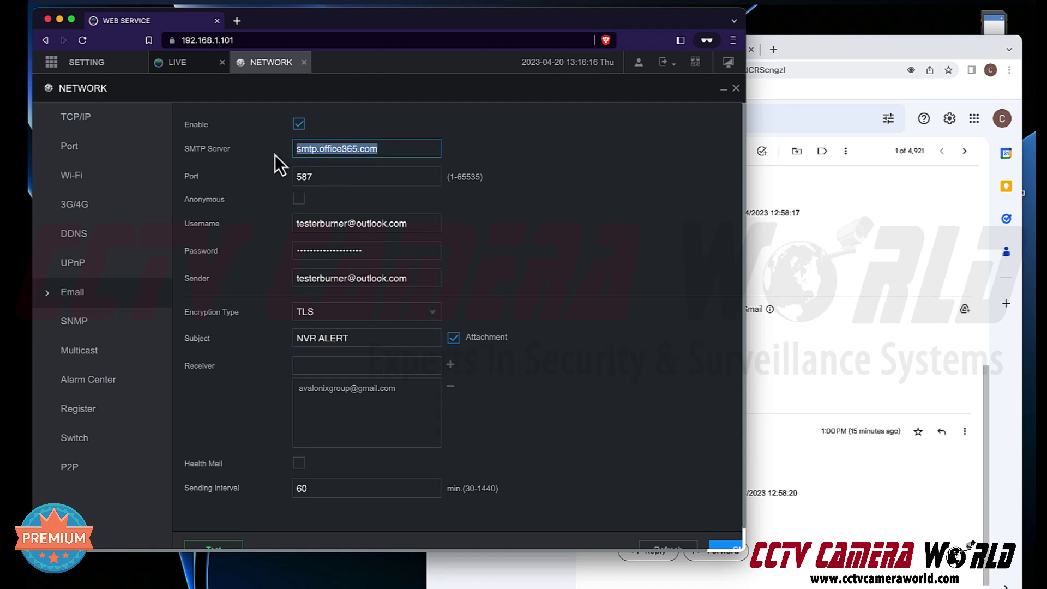
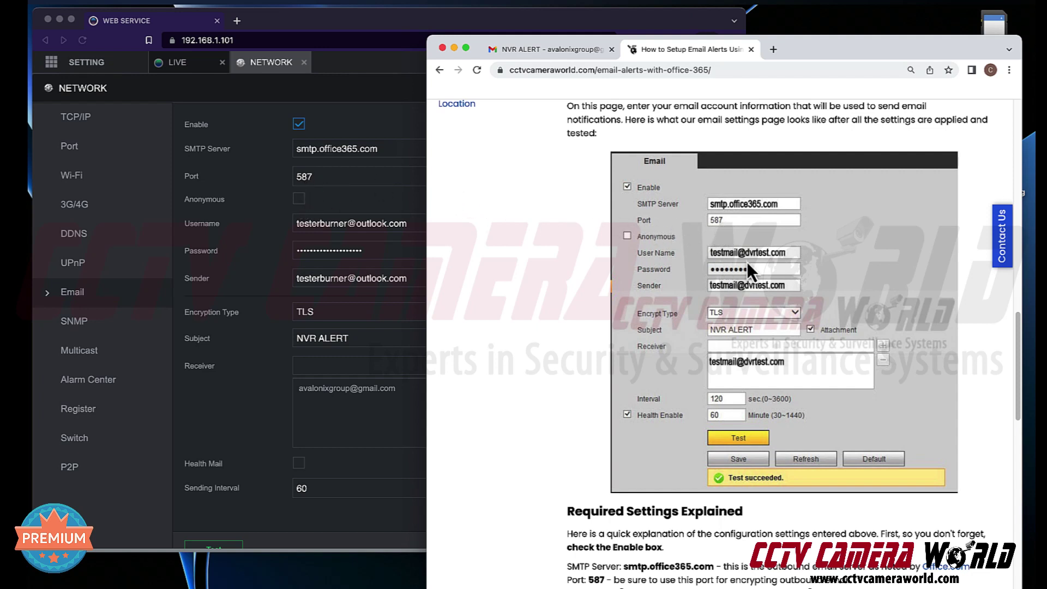
left_click(380, 203)
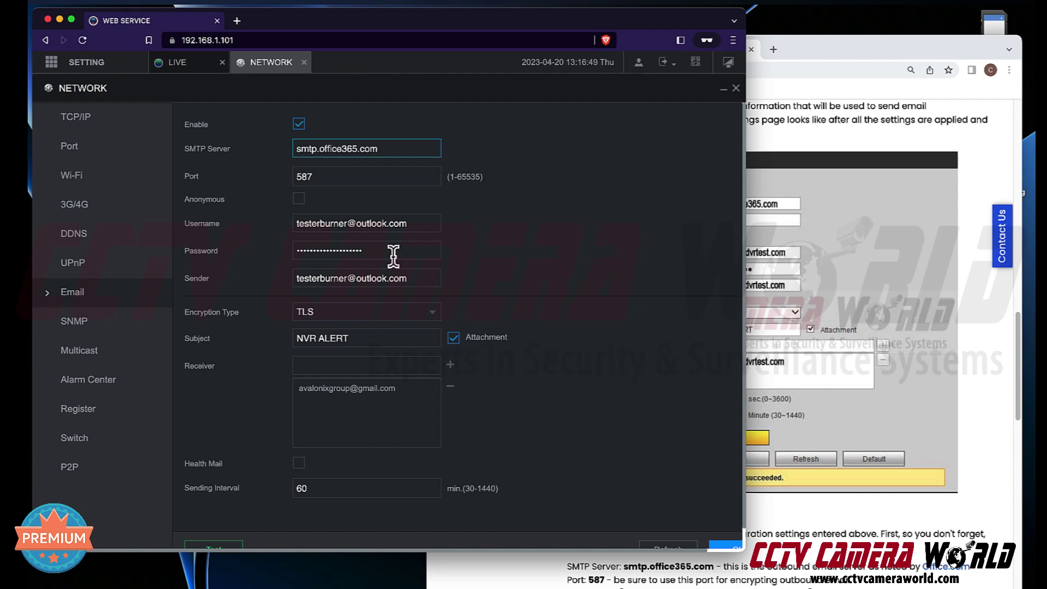
left_click(529, 279)
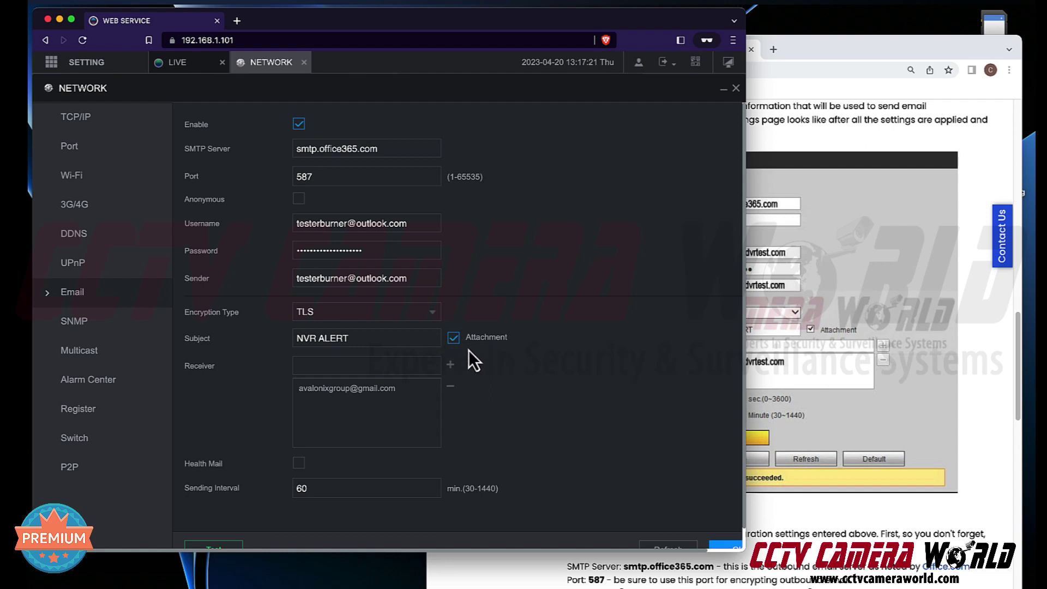
View the parking-lot snapshot attached to the NVR ALERT email in Gmail, then return to the NVR settings.
left_click(781, 139)
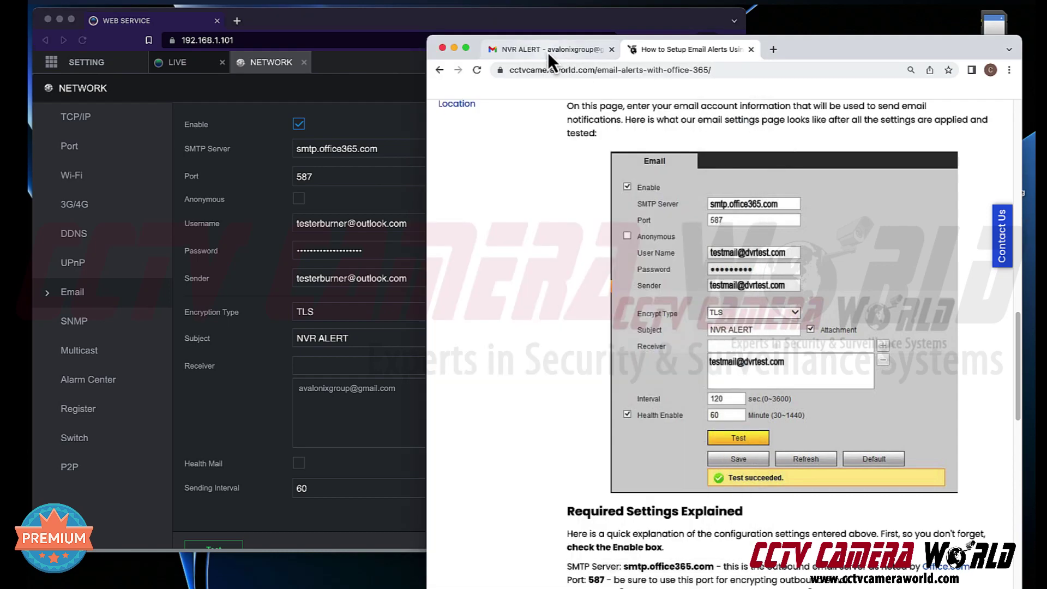
left_click(547, 50)
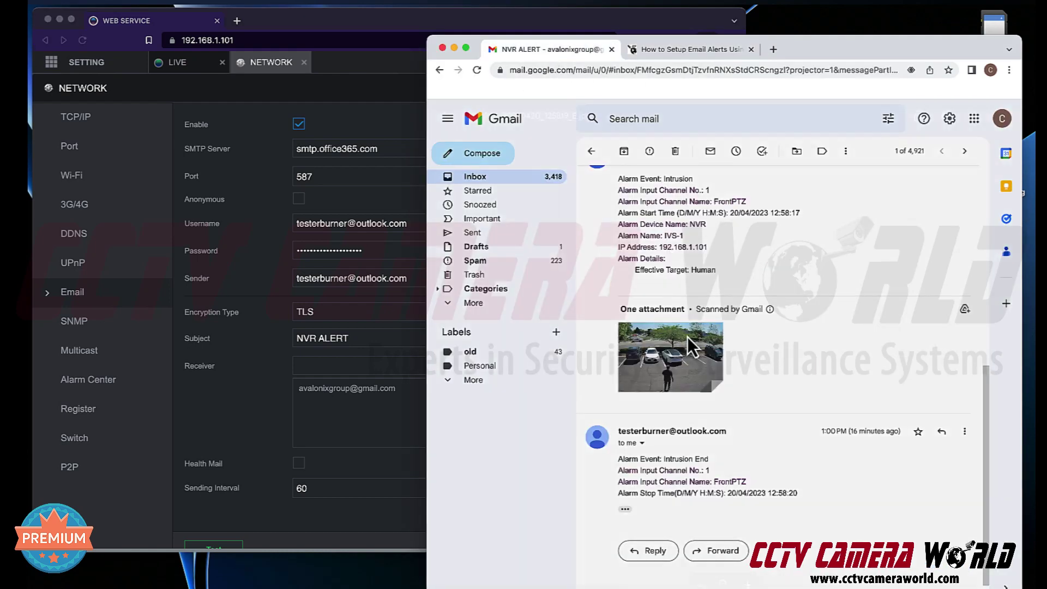
left_click(687, 336)
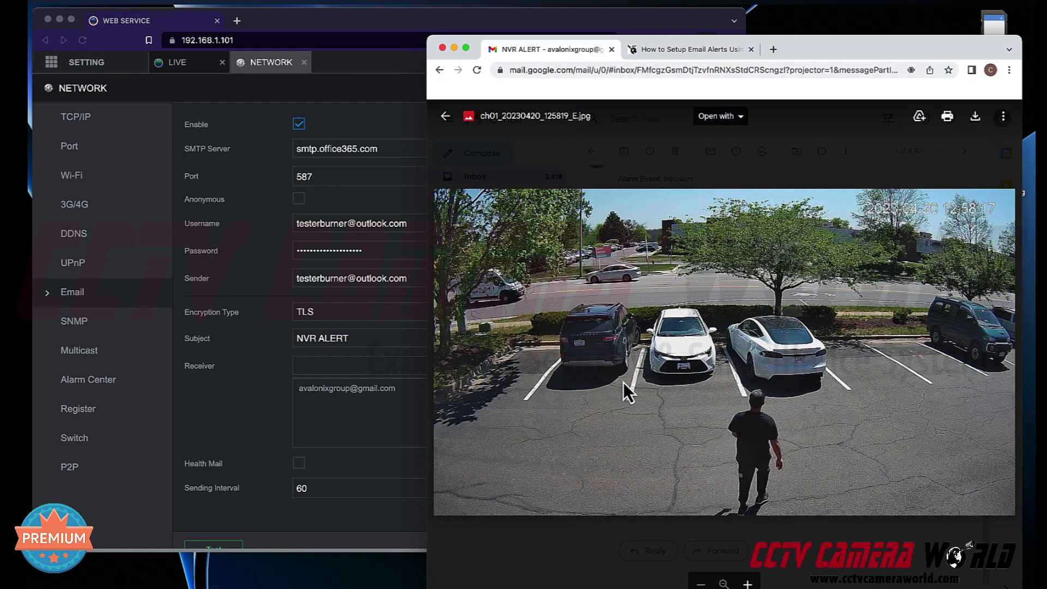
left_click(448, 123)
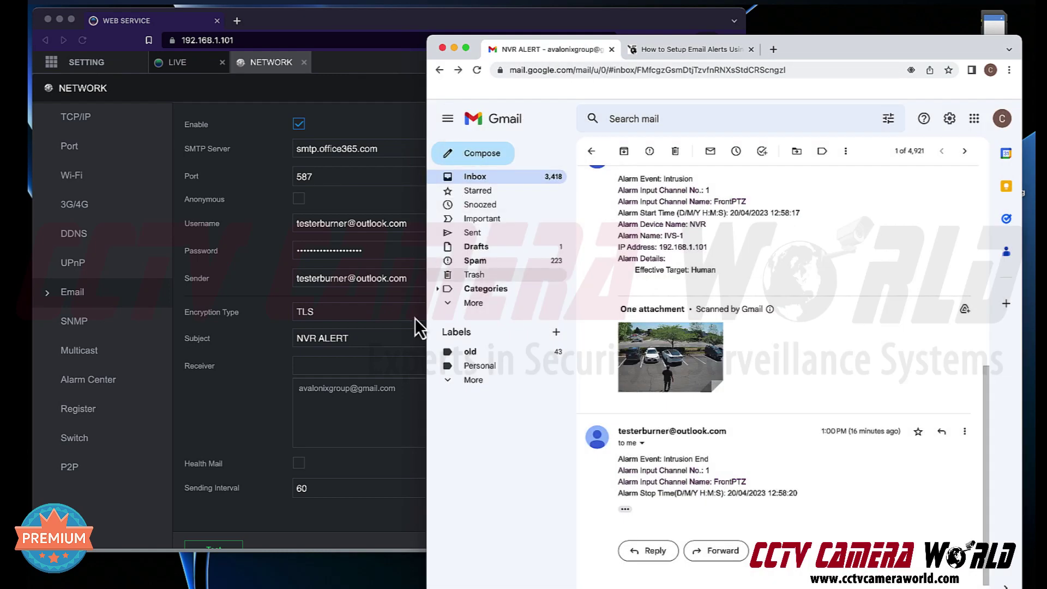
left_click(243, 447)
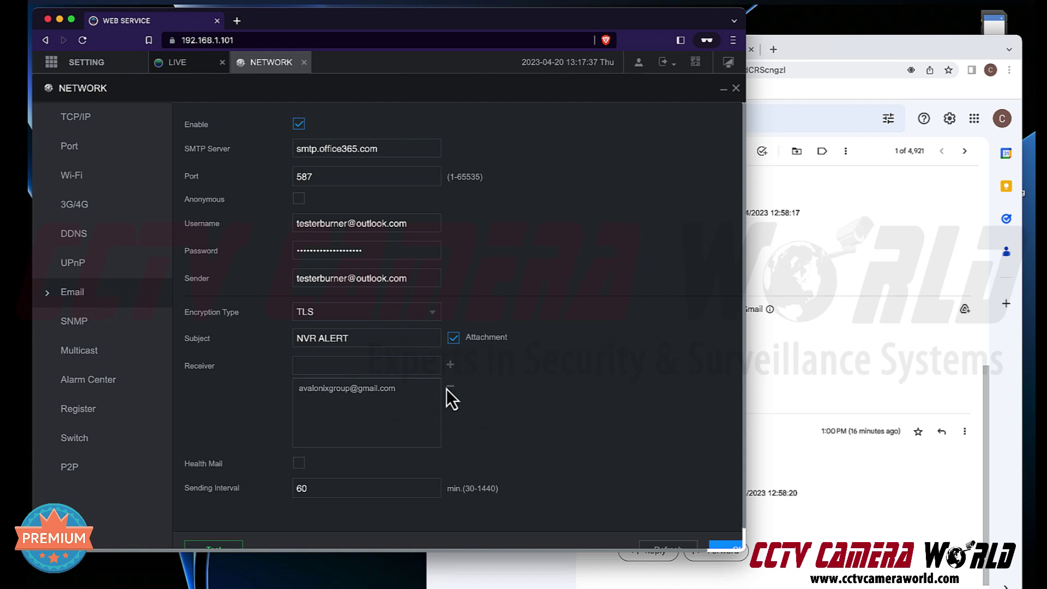
Save the Office 365 SMTP email alert settings at the bottom of the Email page.
scroll(524, 433, "down", 1)
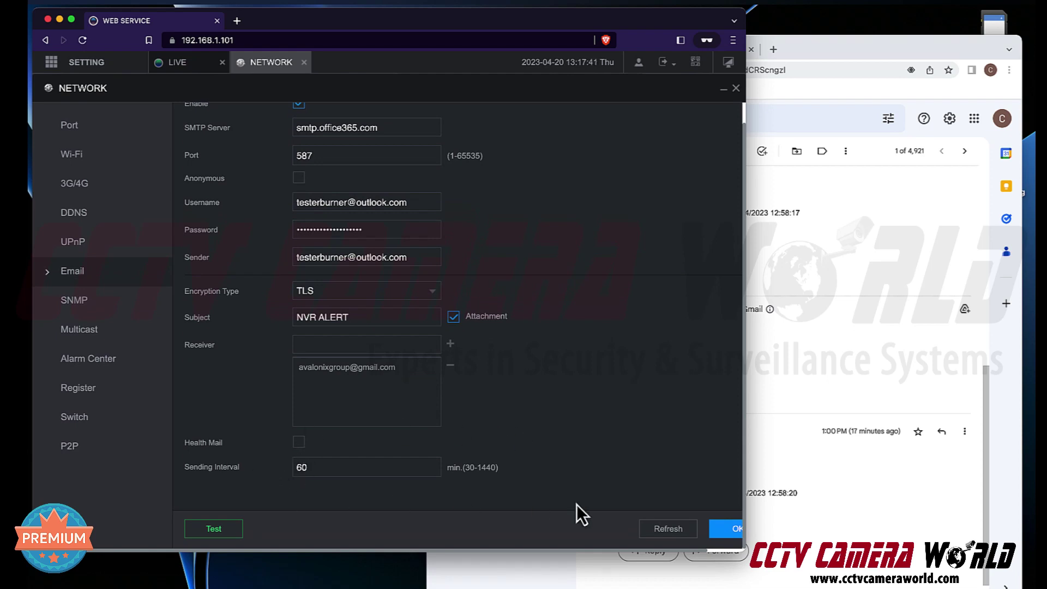
left_click(724, 531)
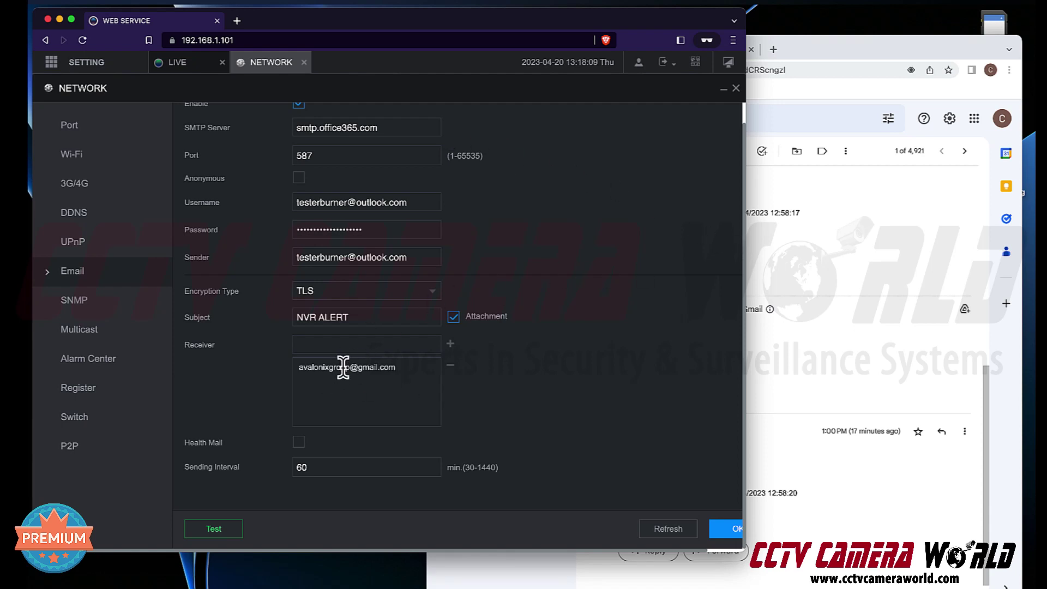
Open the NVR's new Test alarm email from the Gmail inbox, then return to the NVR page.
left_click(833, 264)
left_click(507, 178)
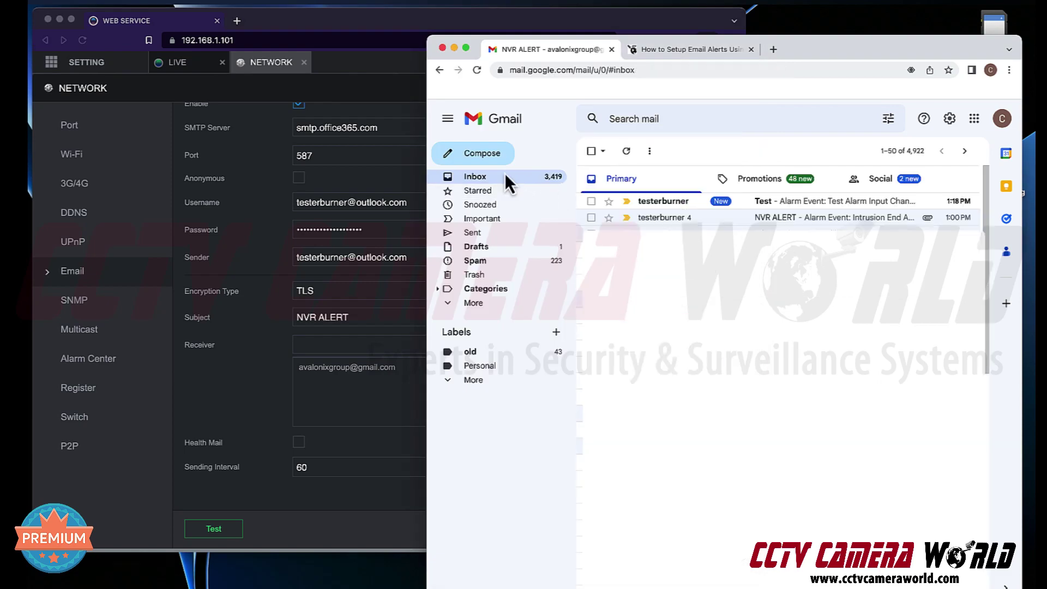
left_click(662, 210)
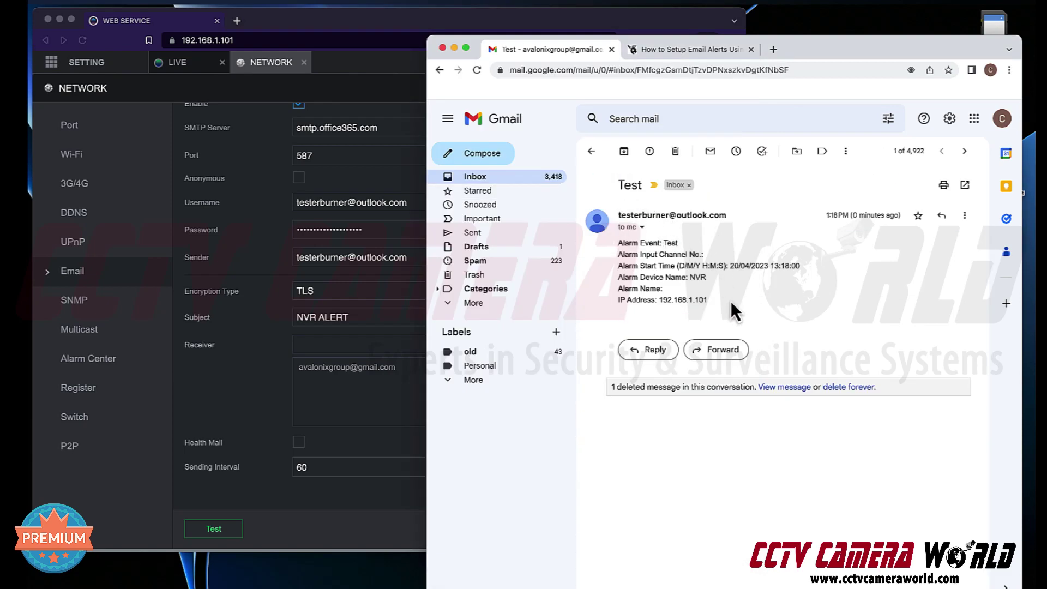
double_click(671, 243)
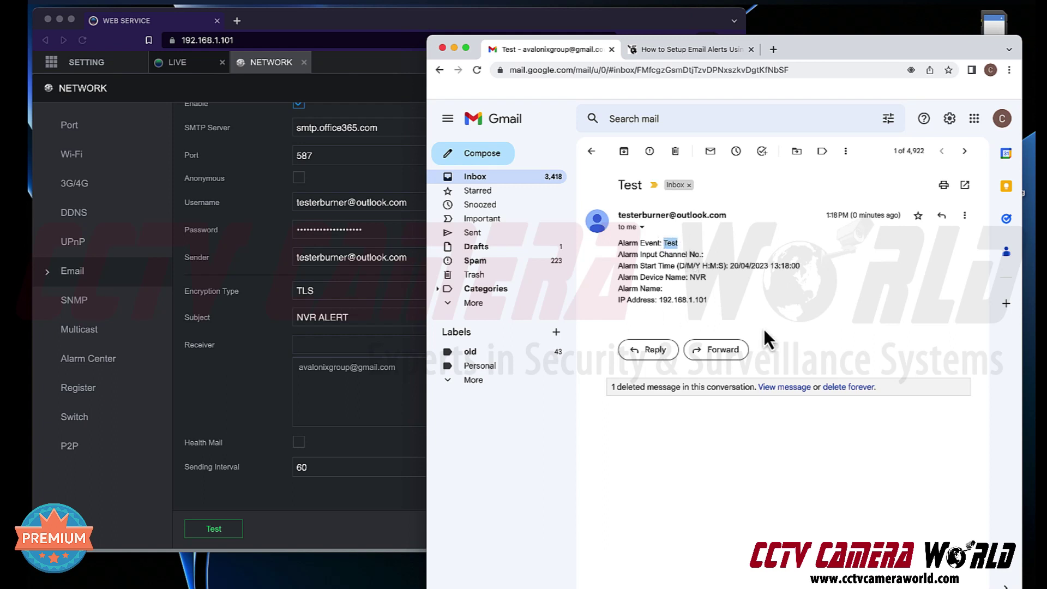
left_click(240, 371)
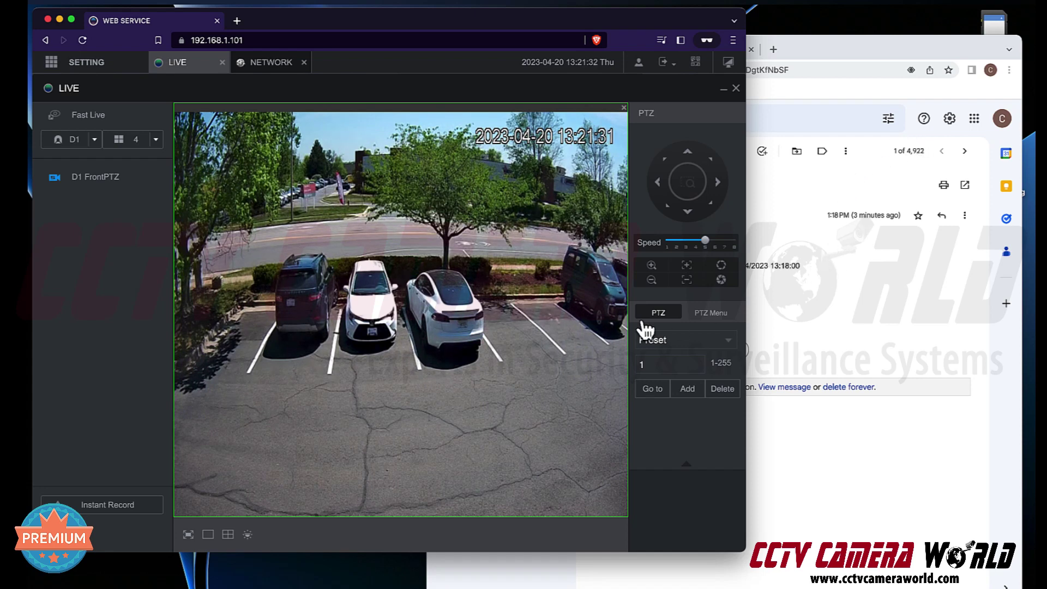
Pan the camera right and save that position as preset 2.
left_click(717, 183)
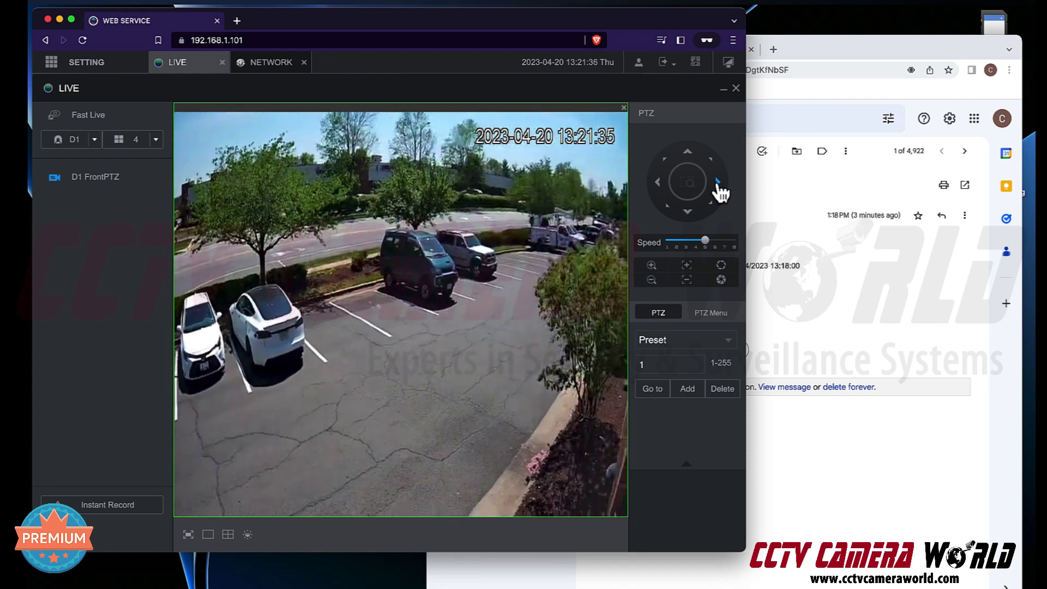
left_click(669, 365)
key("BackSpace")
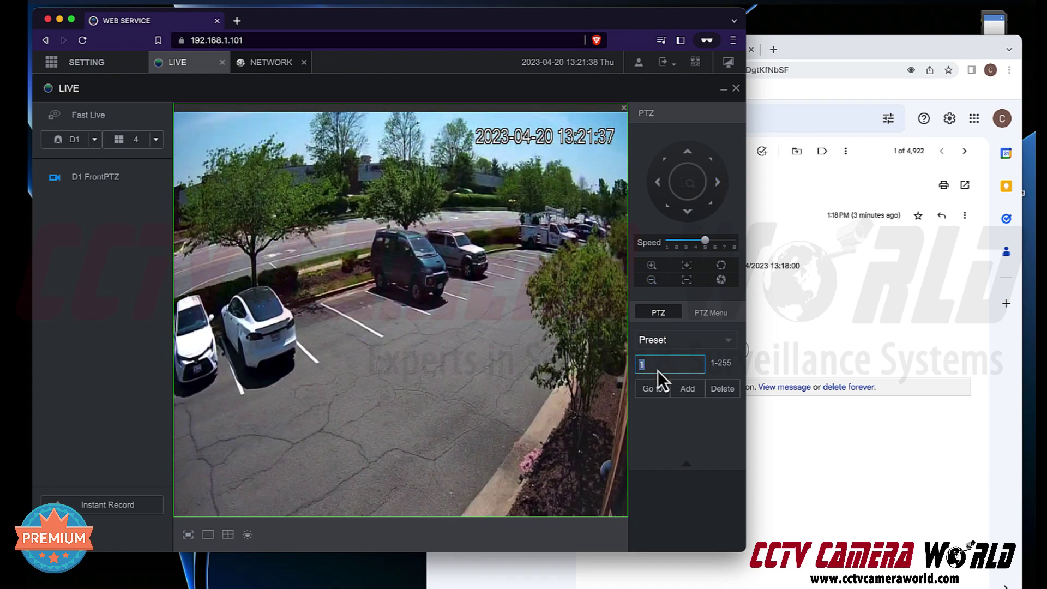
type("2")
left_click(689, 397)
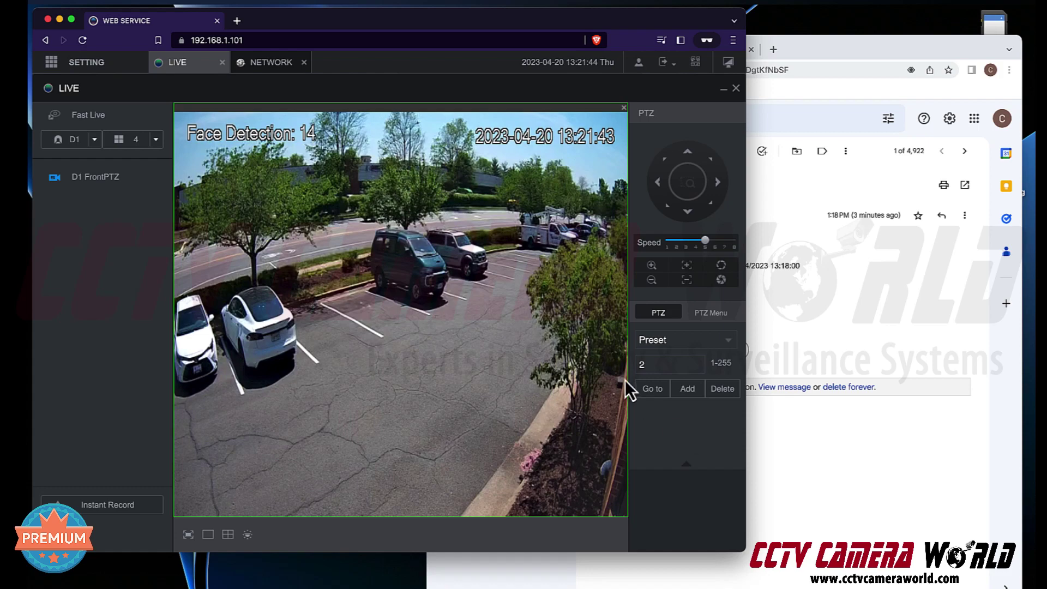
Test the presets by going to preset 1, then preset 2, then back to 1.
left_click(658, 365)
key("BackSpace")
type("1")
left_click(646, 389)
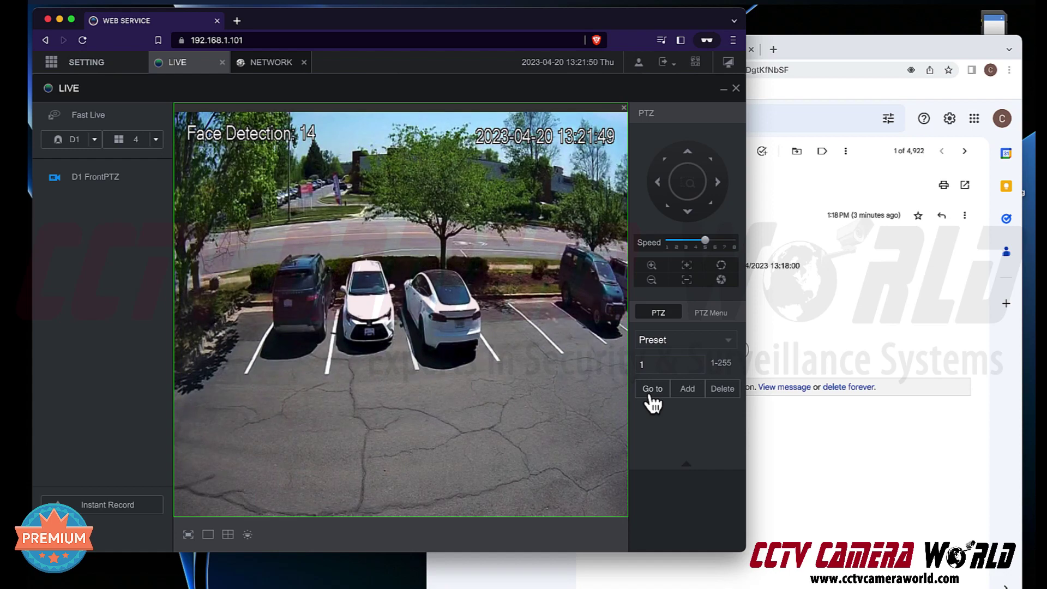
double_click(635, 367)
type("2")
left_click(654, 393)
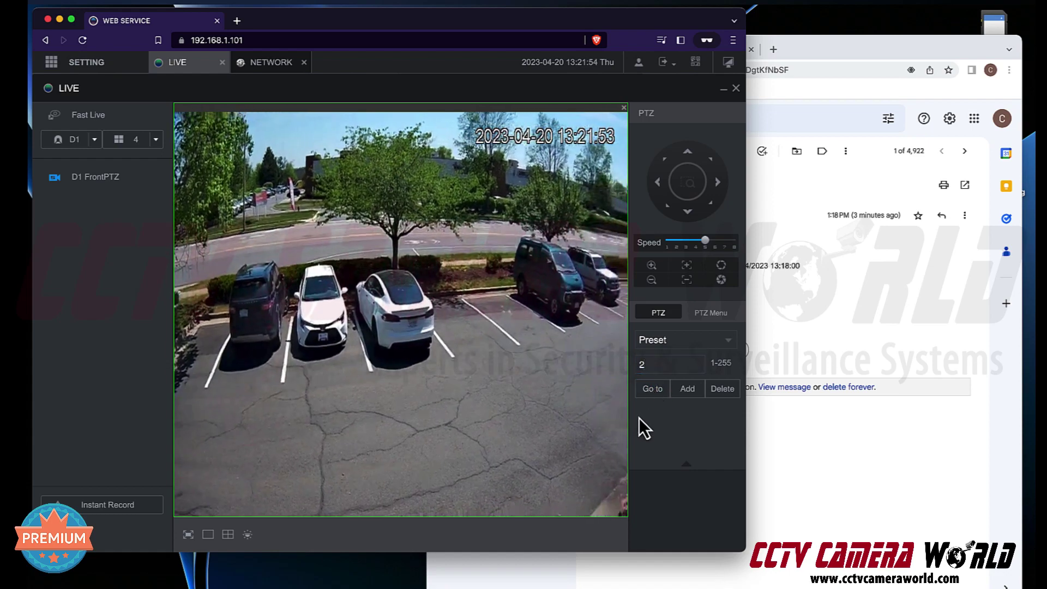
double_click(659, 367)
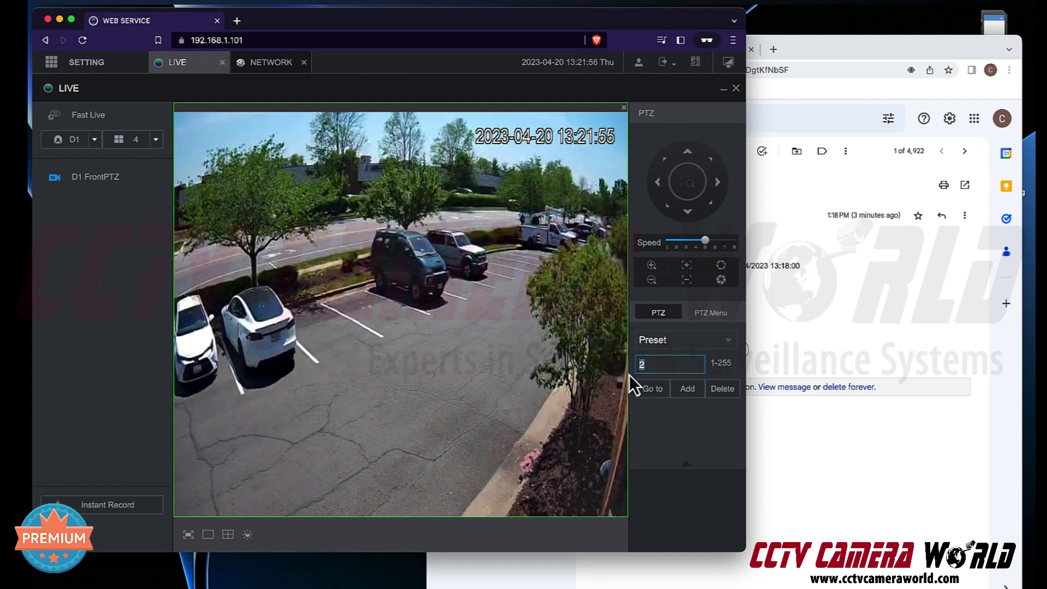
type("1")
left_click(647, 392)
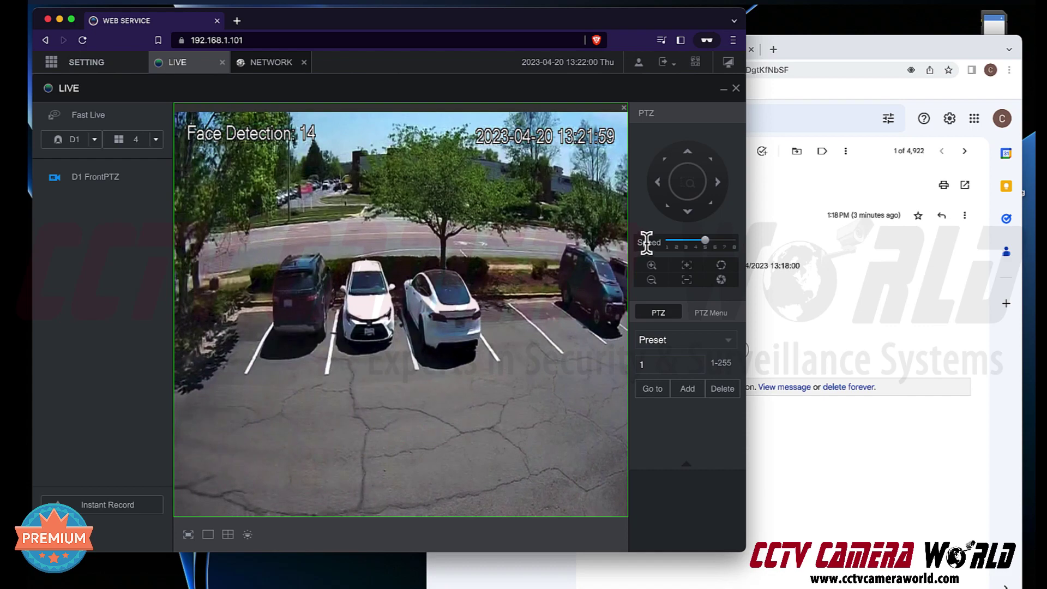
Pan the camera left, then return it to preset 1.
left_click(659, 185)
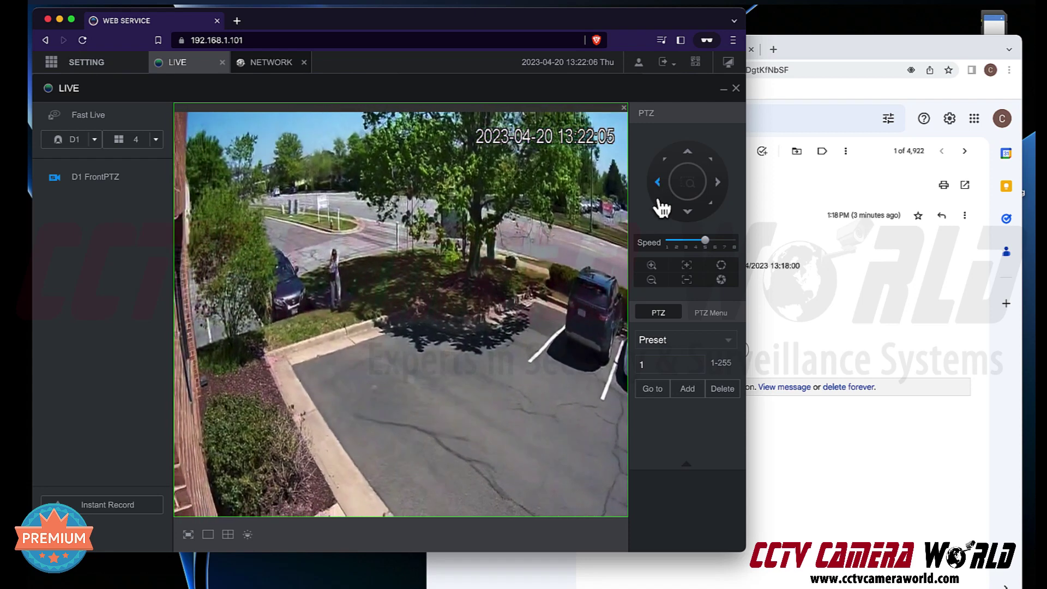
left_click(657, 369)
type("3")
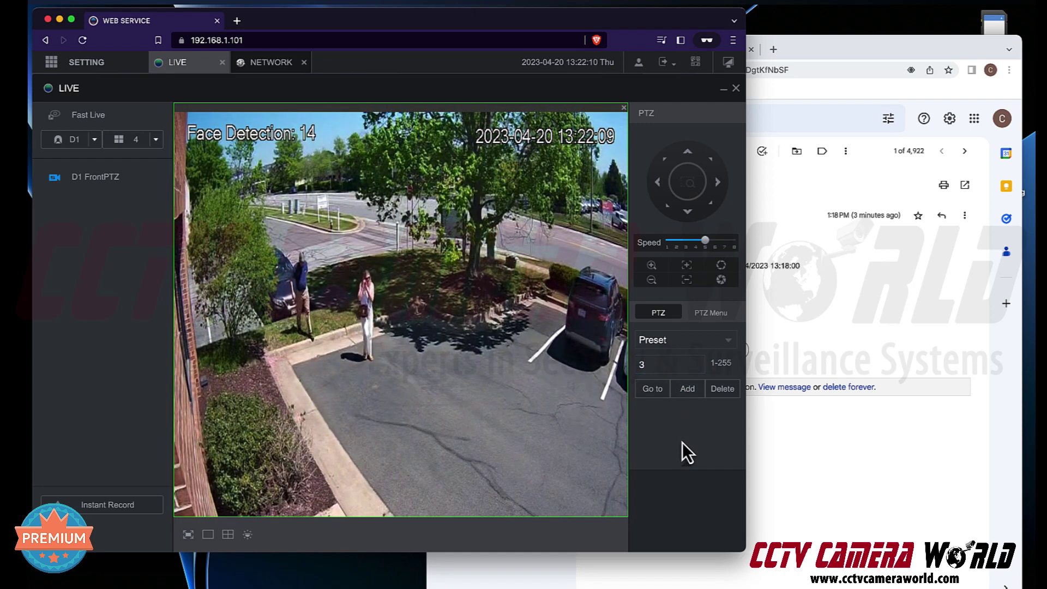
double_click(673, 367)
type("1")
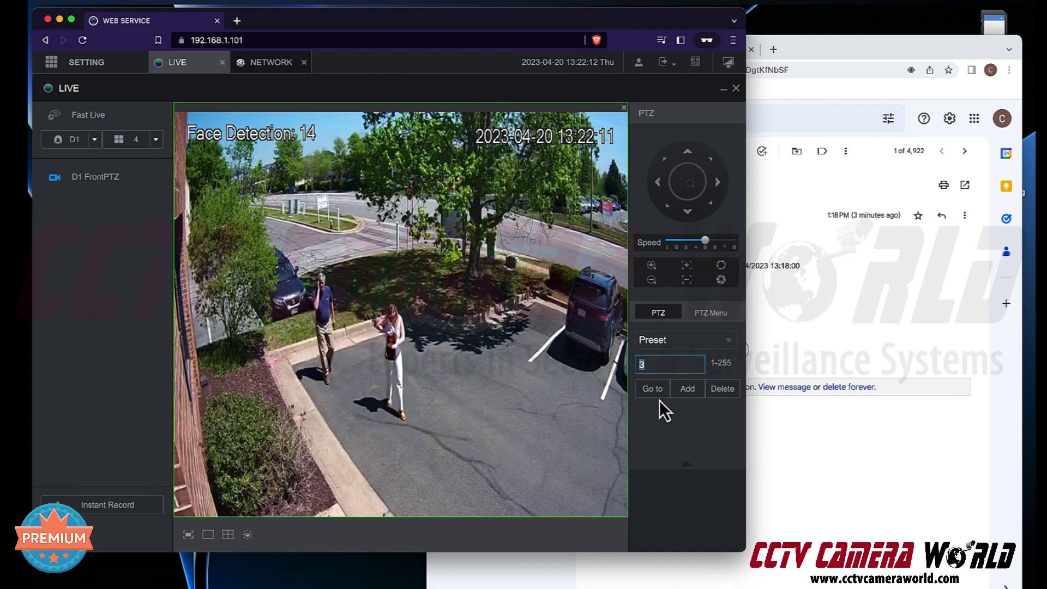
left_click(649, 394)
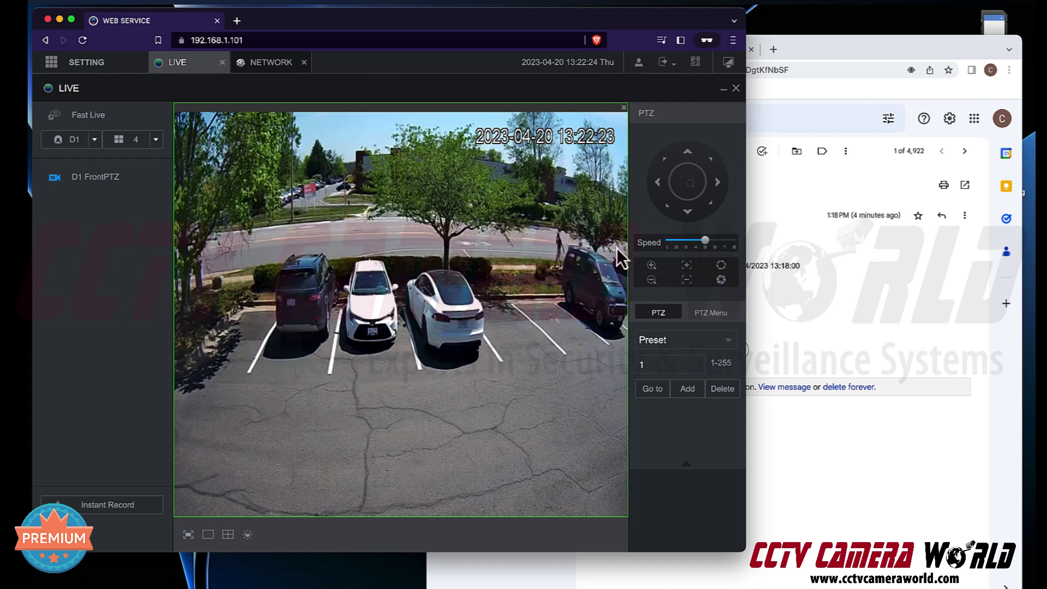
Open the IVS rule settings under Main Menu > AI > Parameters.
left_click(725, 75)
left_click(577, 239)
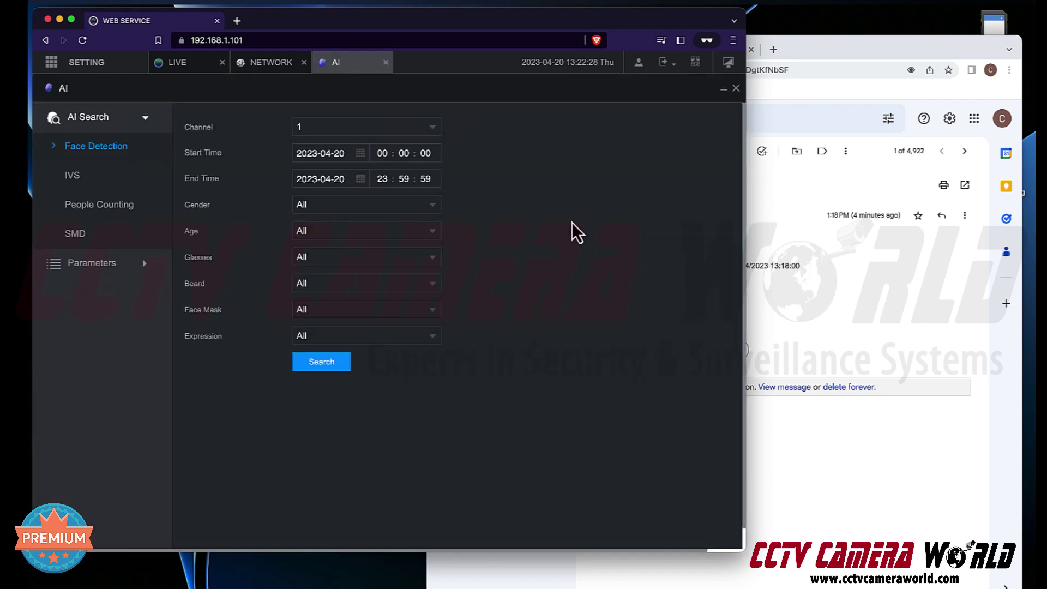
left_click(119, 266)
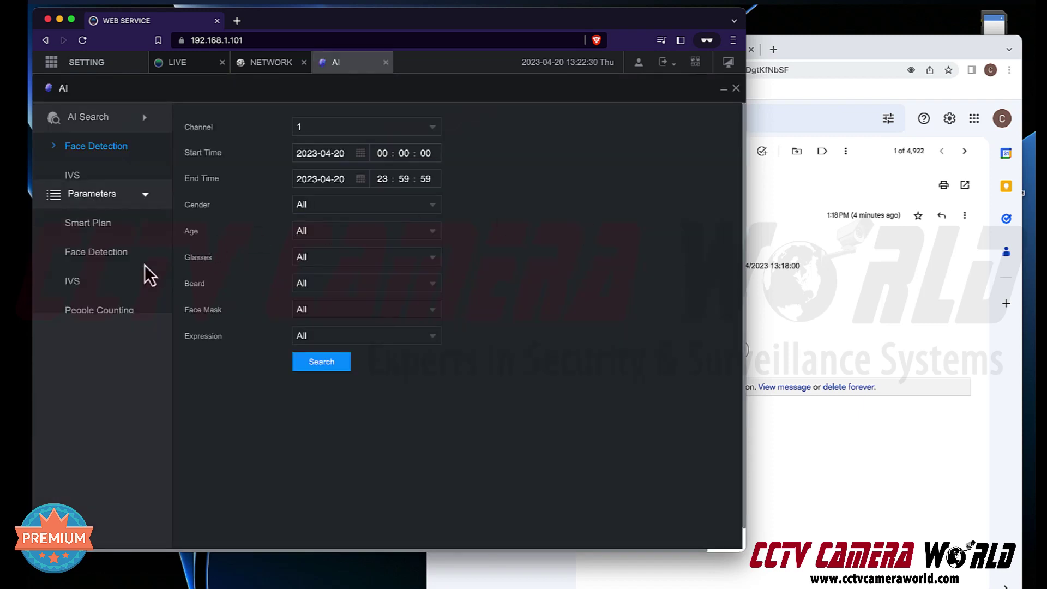
left_click(81, 238)
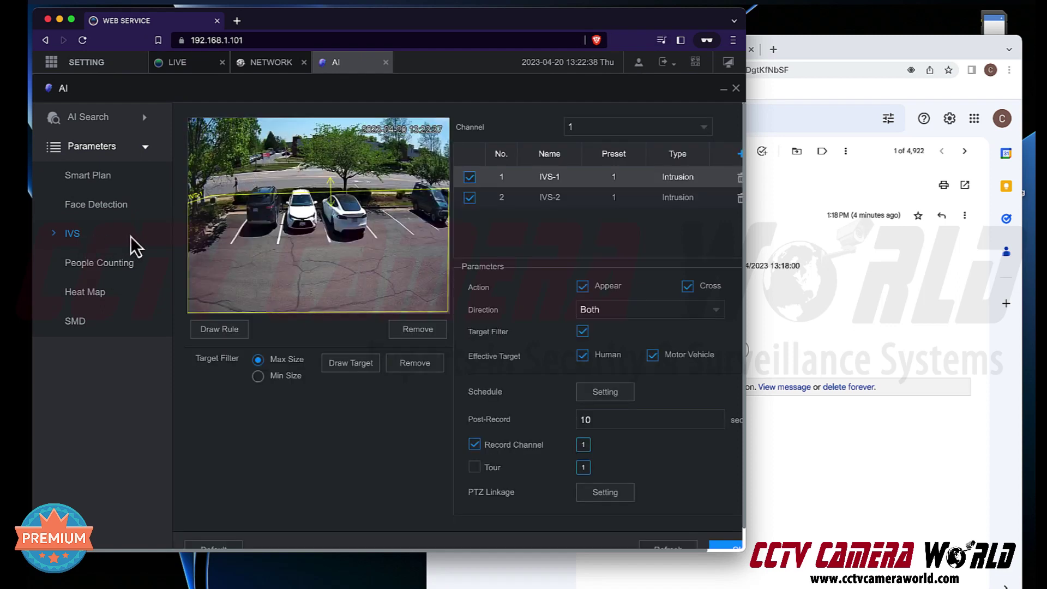
Review the IVS-1 line and IVS-2 zone, then add Rule1 as an Intrusion rule.
left_click_drag(745, 548, 846, 546)
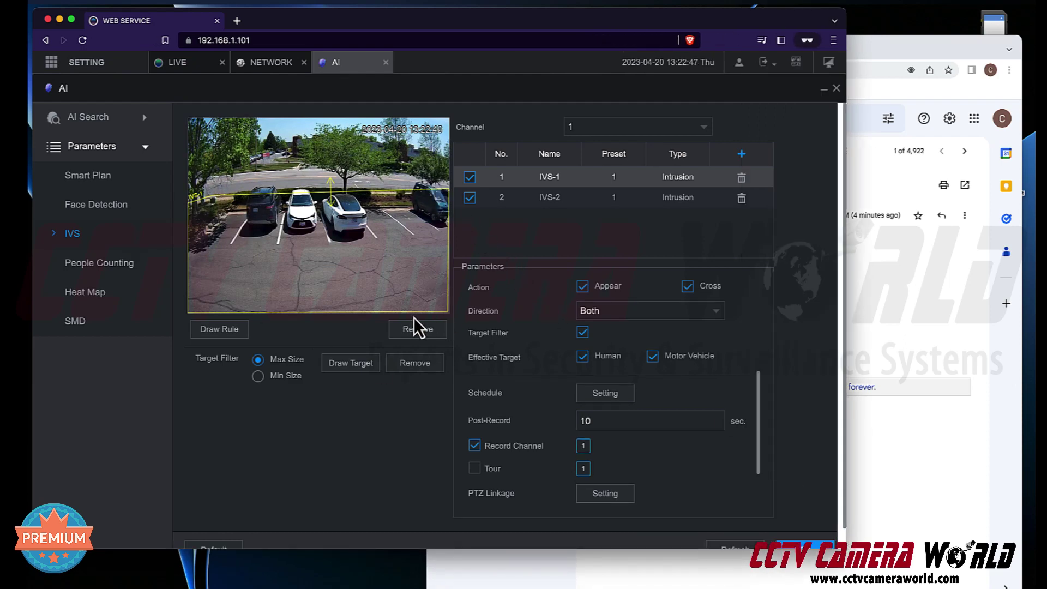
left_click(600, 204)
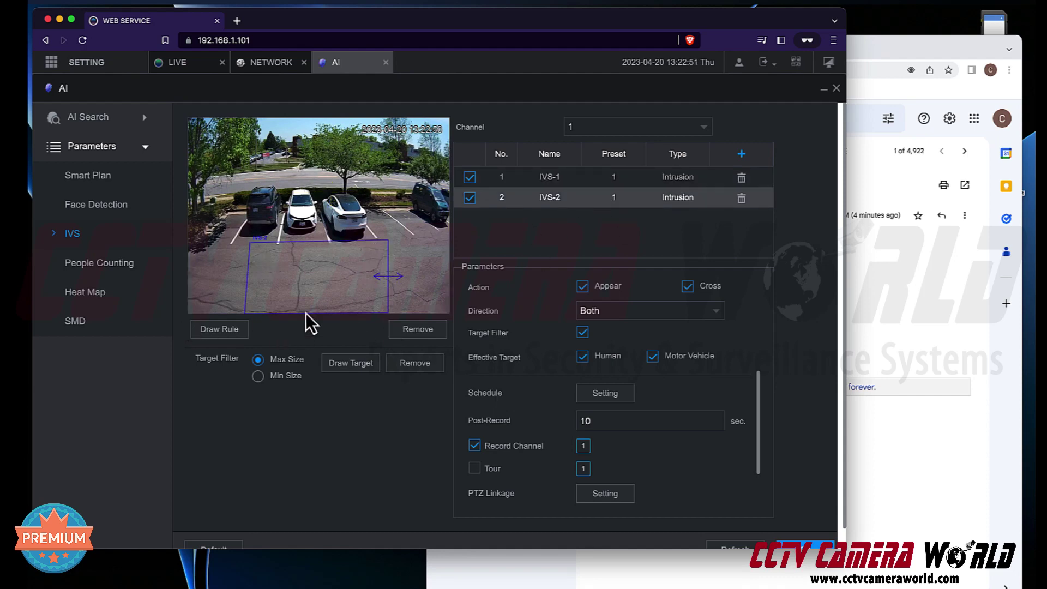
left_click(545, 178)
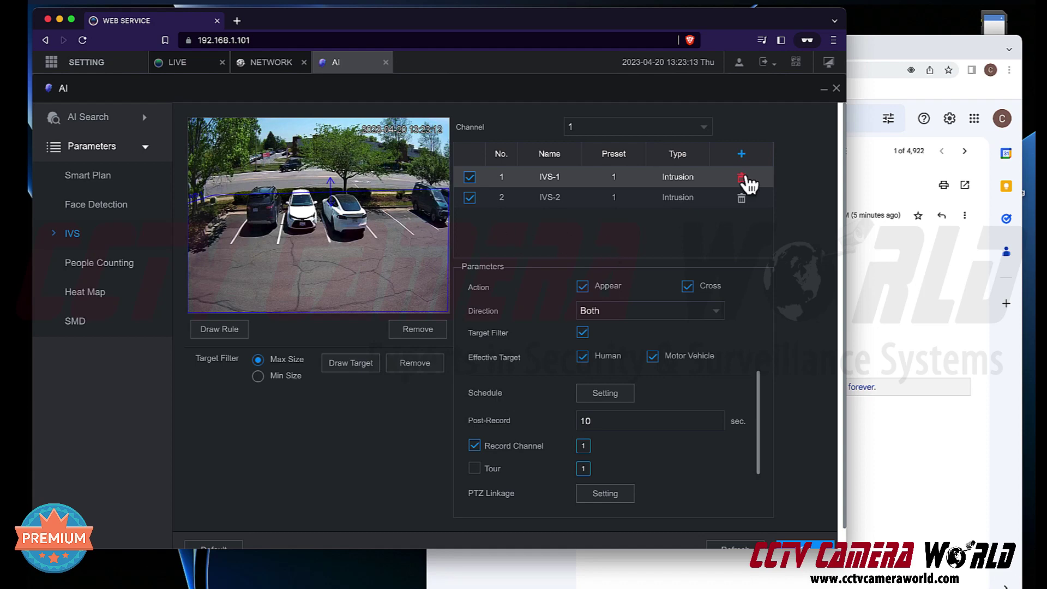
left_click(741, 154)
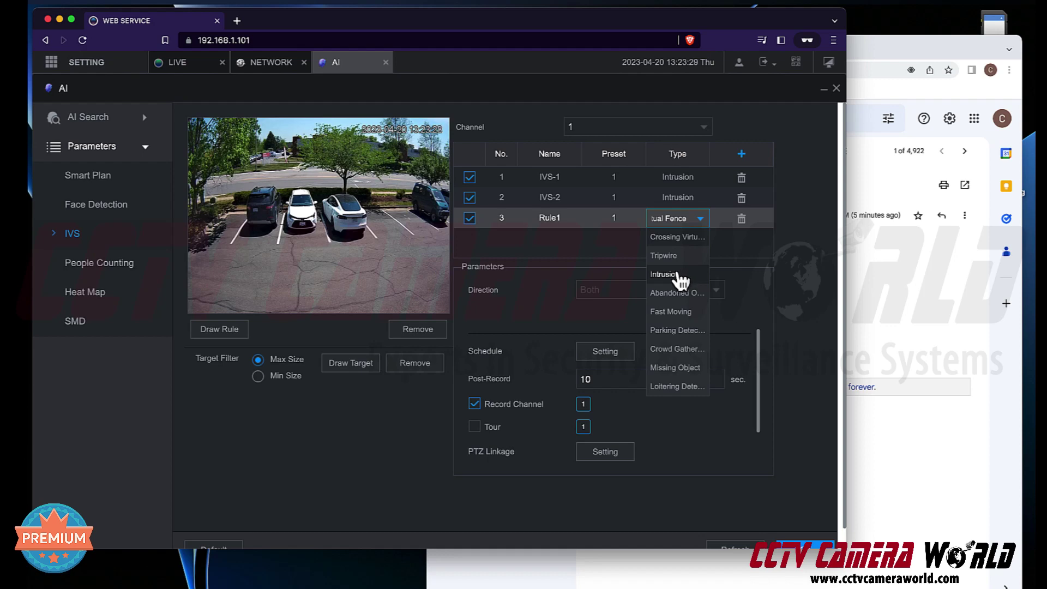
left_click(676, 274)
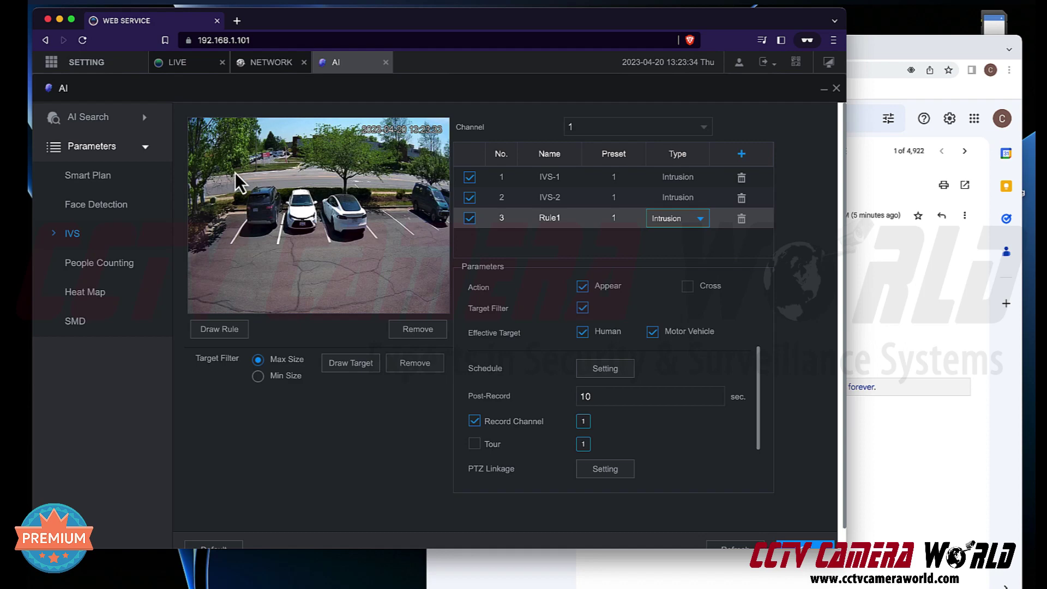
Outline Rule1's four-corner intrusion zone across the top of the parking-lot preview and apply it.
left_click(198, 145)
left_click(318, 137)
left_click(448, 141)
left_click(447, 189)
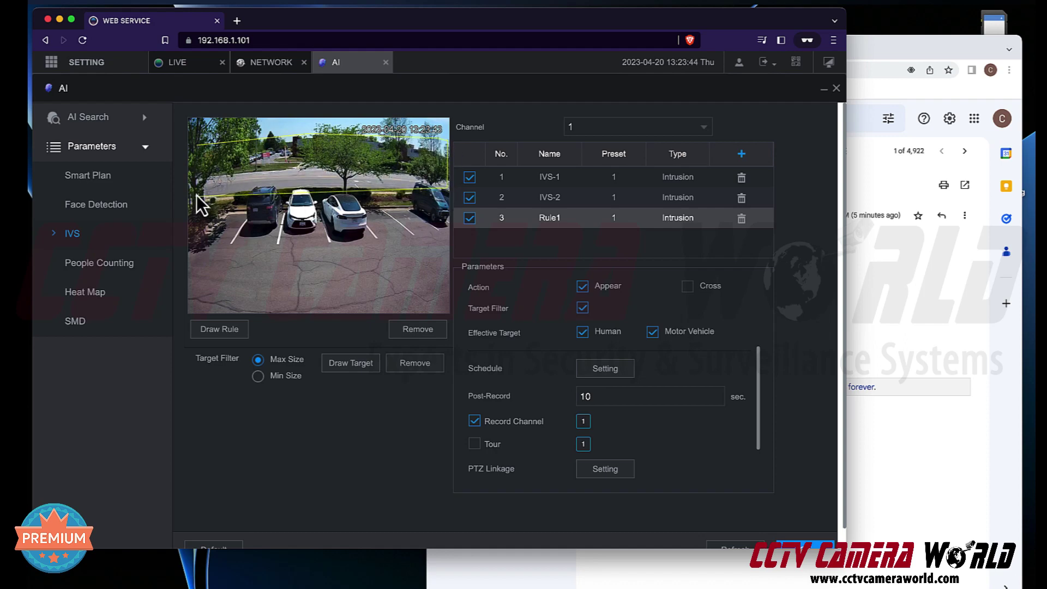
right_click(204, 153)
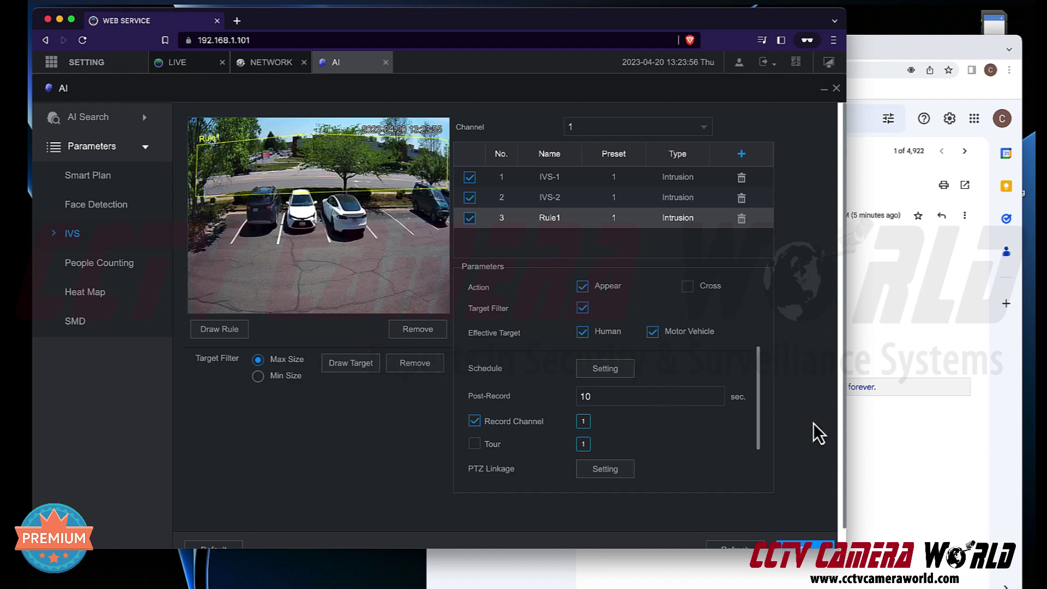
scroll(813, 423, "down", 1)
left_click(797, 531)
scroll(768, 351, "up", 1)
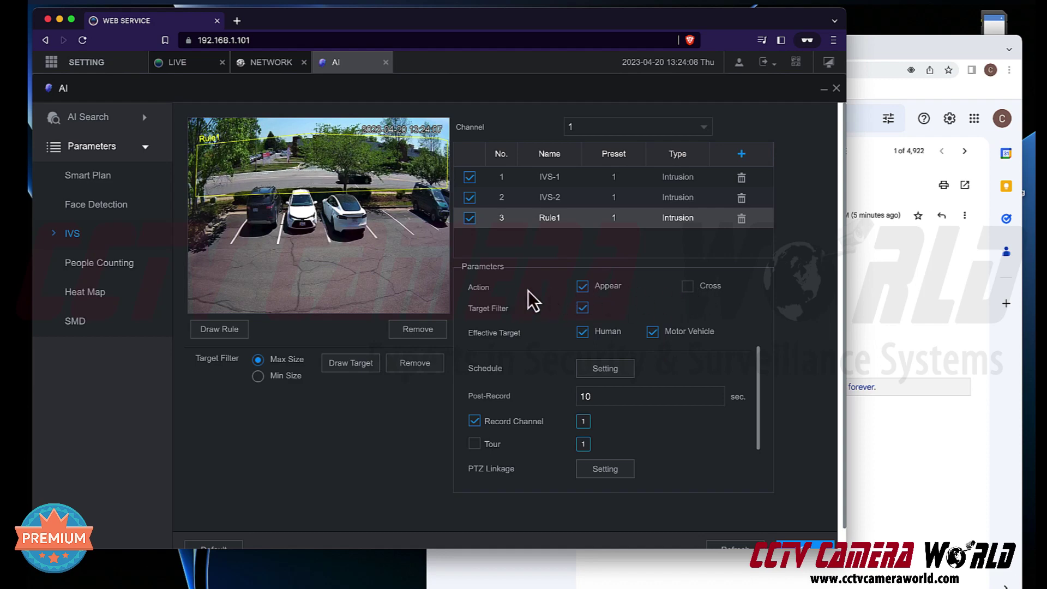
Enable Cross with Direction set to Both and limit Rule1 to motor vehicles only.
left_click(688, 285)
left_click(609, 313)
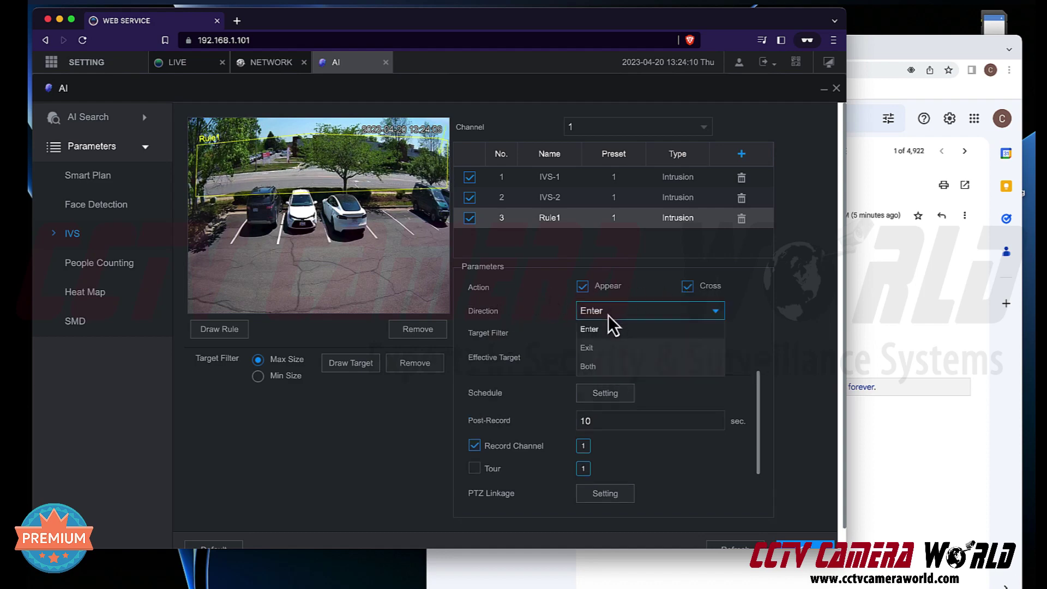
left_click(610, 368)
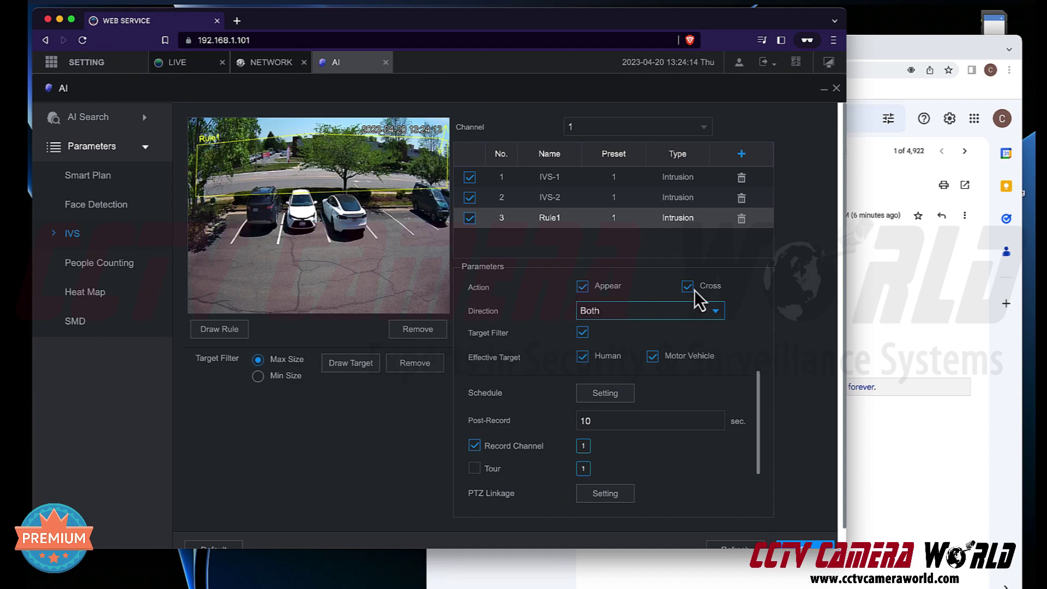
left_click(584, 361)
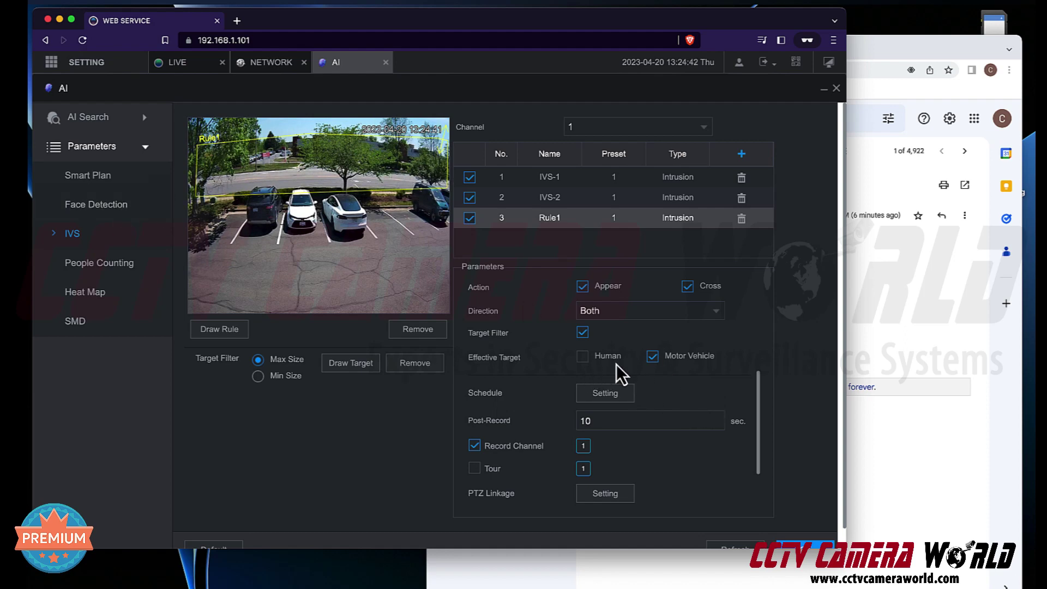
scroll(620, 413, "down", 2)
scroll(620, 413, "up", 2)
Apply Rule1's all-day 00:00–24:00 schedule to every day of the week.
left_click(610, 399)
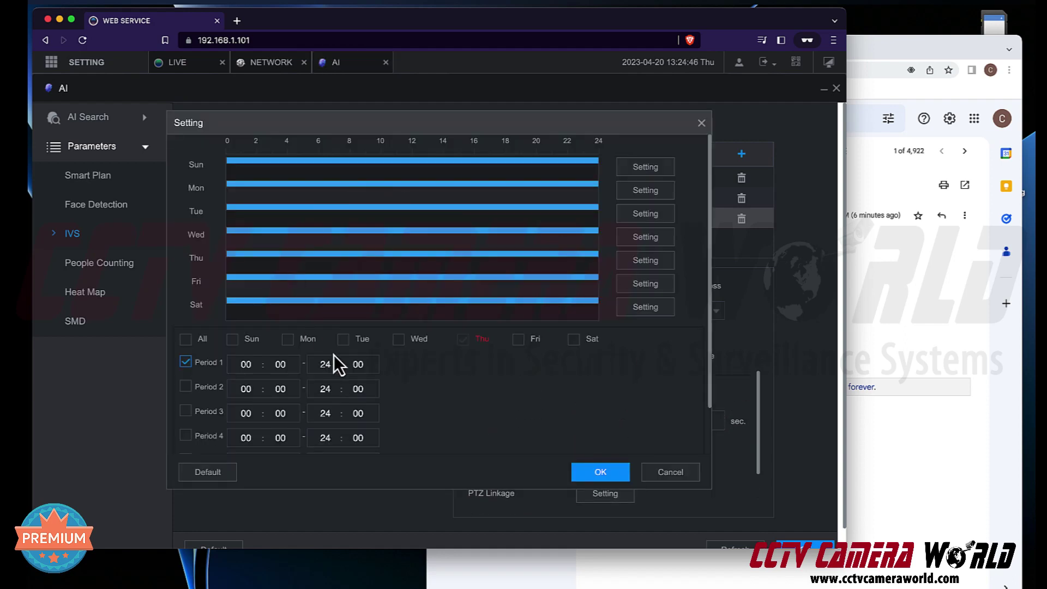
left_click(186, 339)
left_click(623, 474)
Set Rule1's post-record time to 30 seconds.
double_click(586, 407)
scroll(689, 454, "down", 1)
scroll(689, 453, "up", 1)
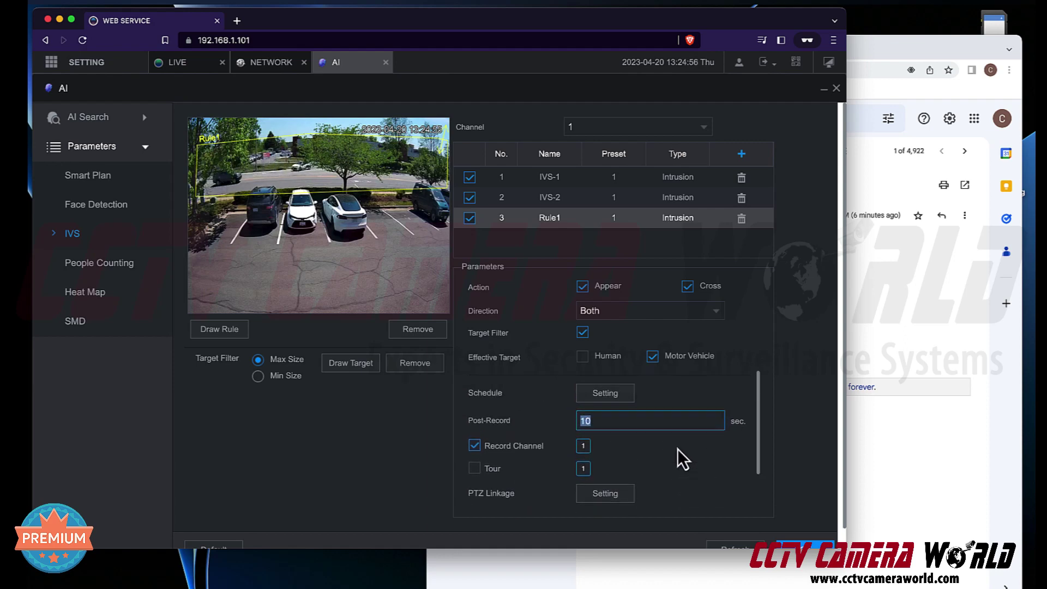
type("30")
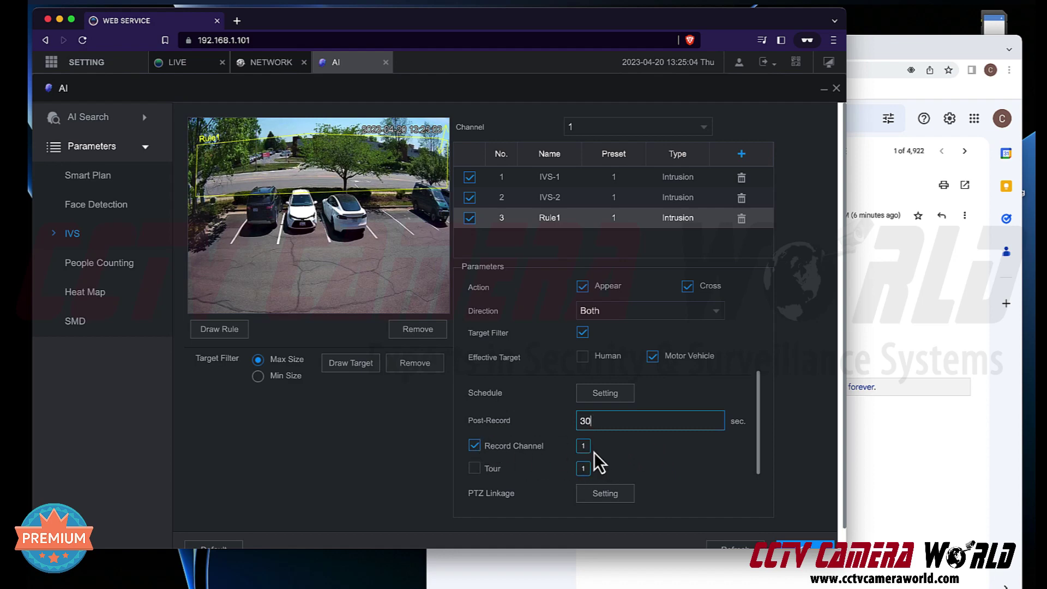
scroll(613, 483, "down", 4)
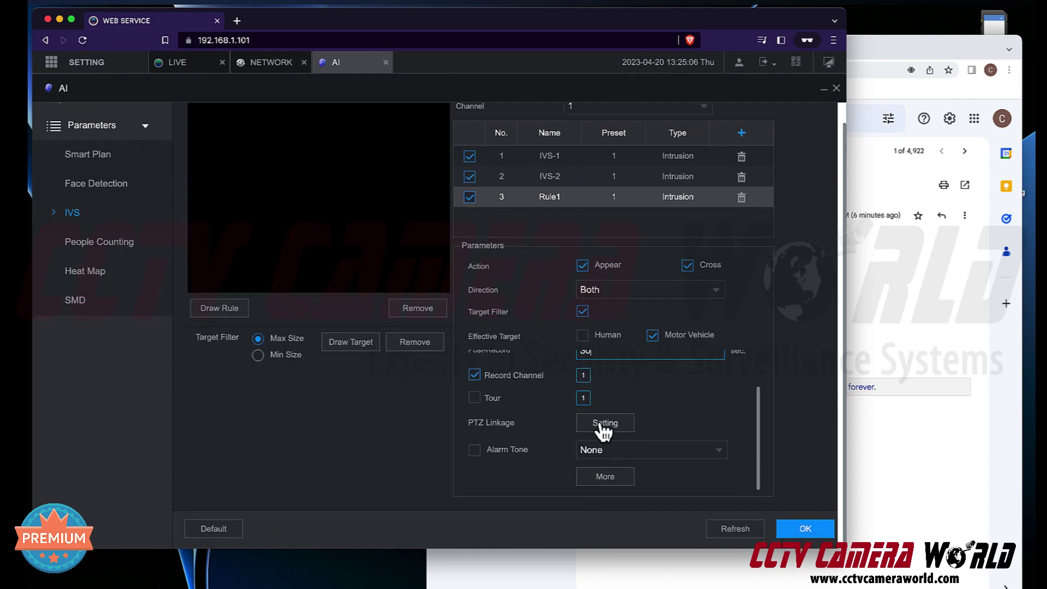
Turn on Send Email in Rule1's extra alarm actions.
left_click(611, 480)
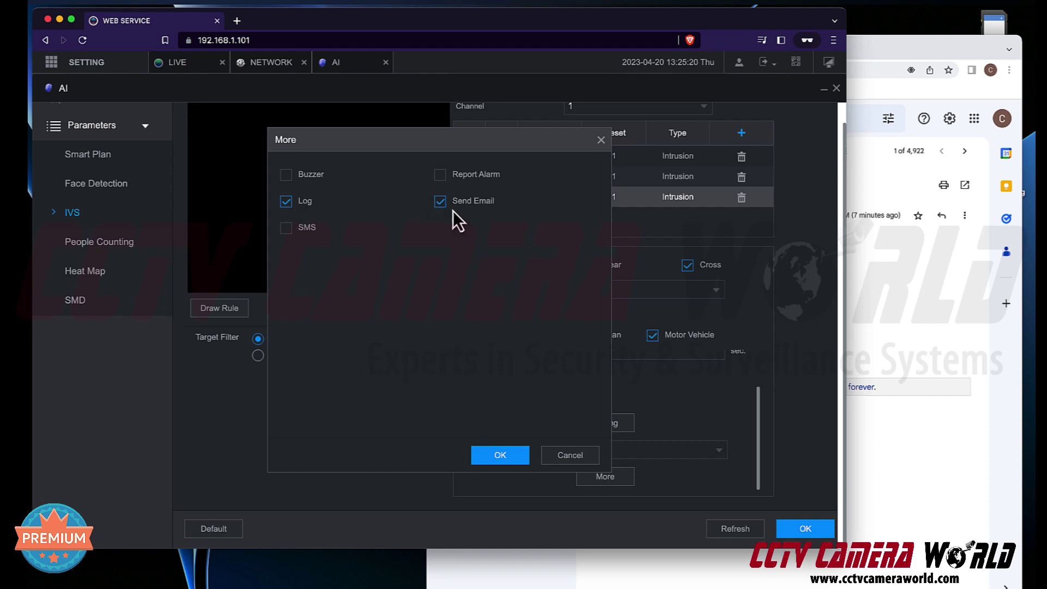
left_click(499, 455)
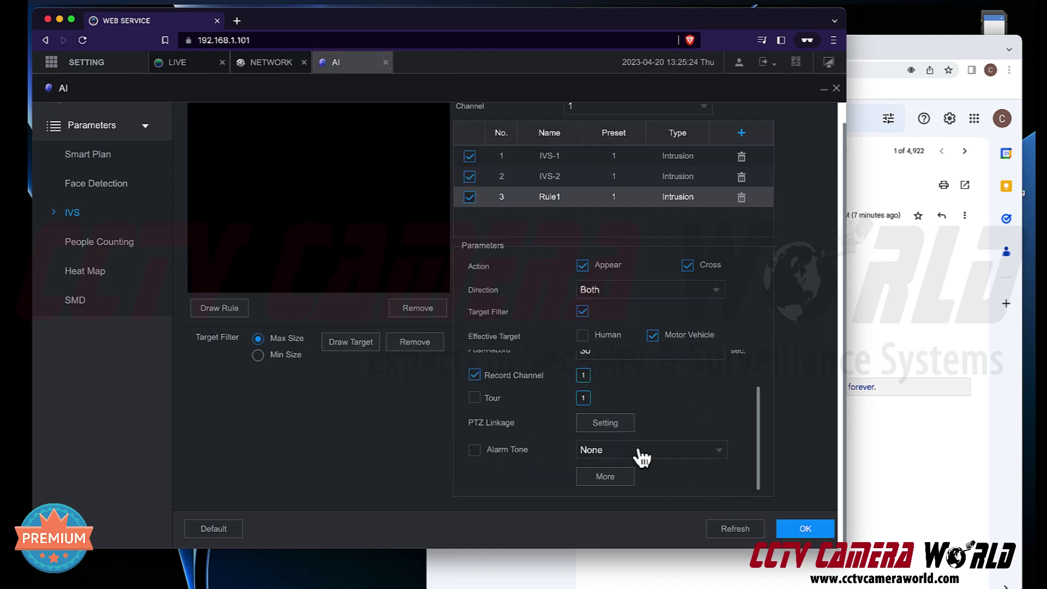
scroll(686, 422, "up", 3)
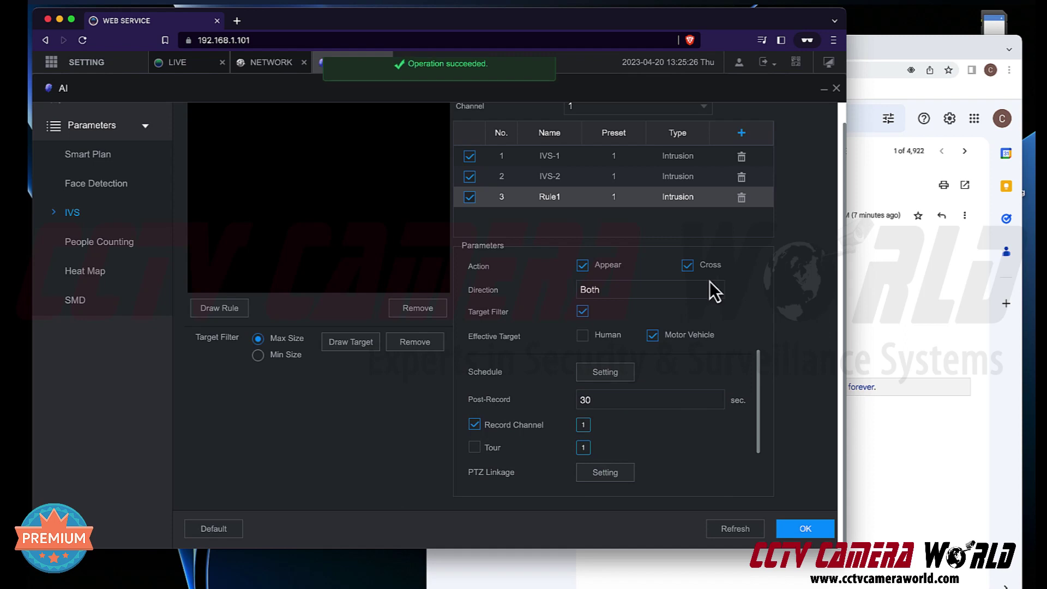
Disable IVS-1 and IVS-2 so only Rule1 stays enabled.
left_click(472, 180)
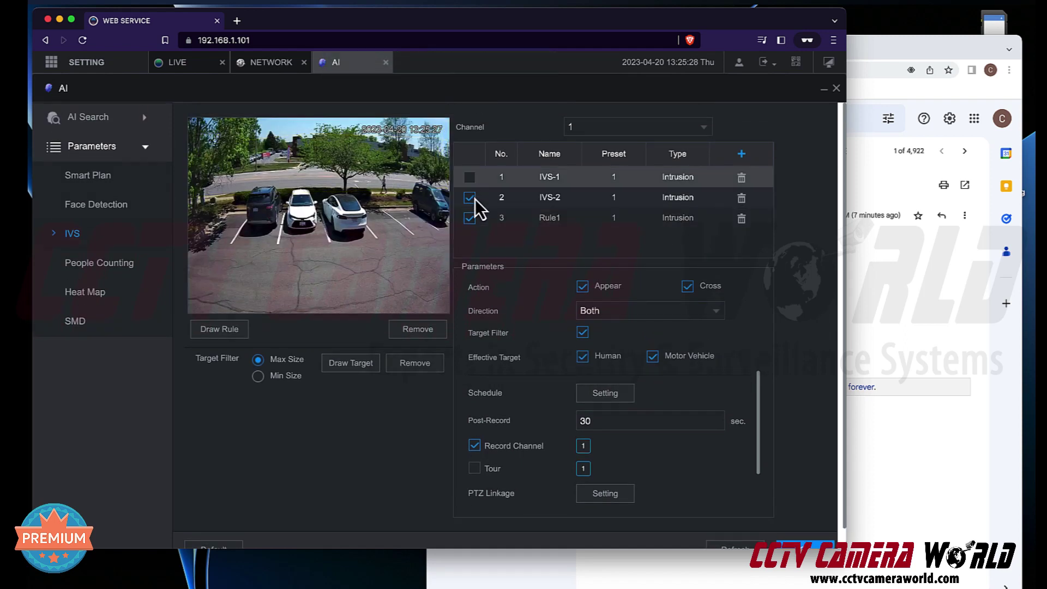
left_click(474, 198)
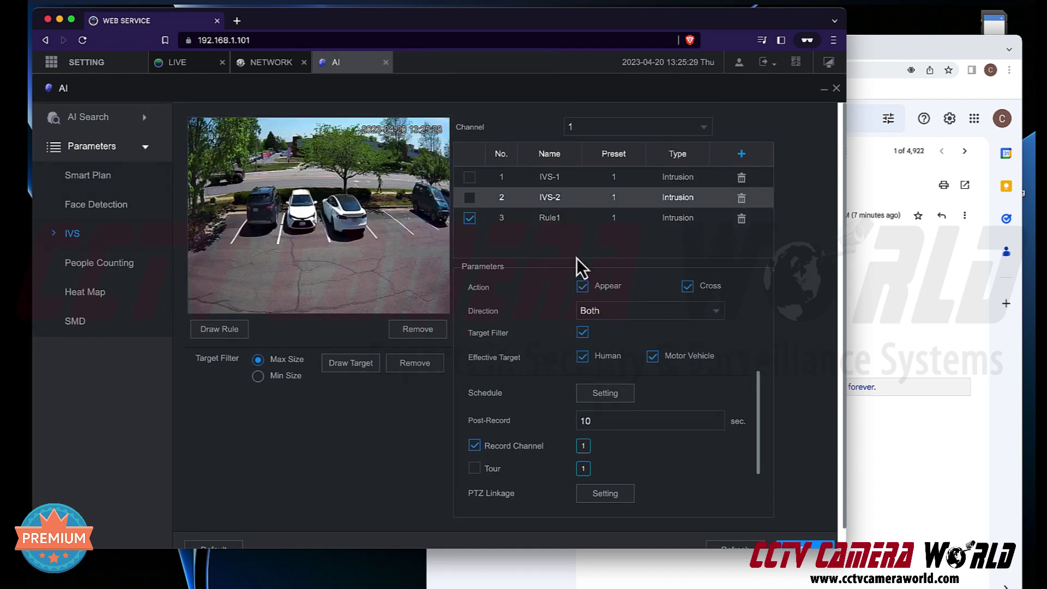
left_click(566, 220)
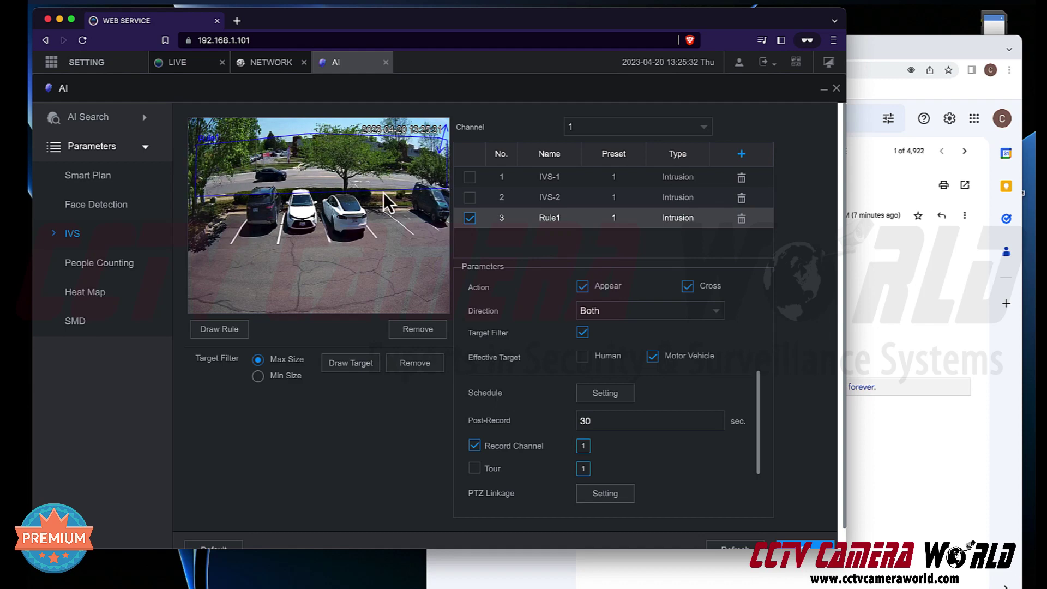
scroll(802, 351, "down", 1)
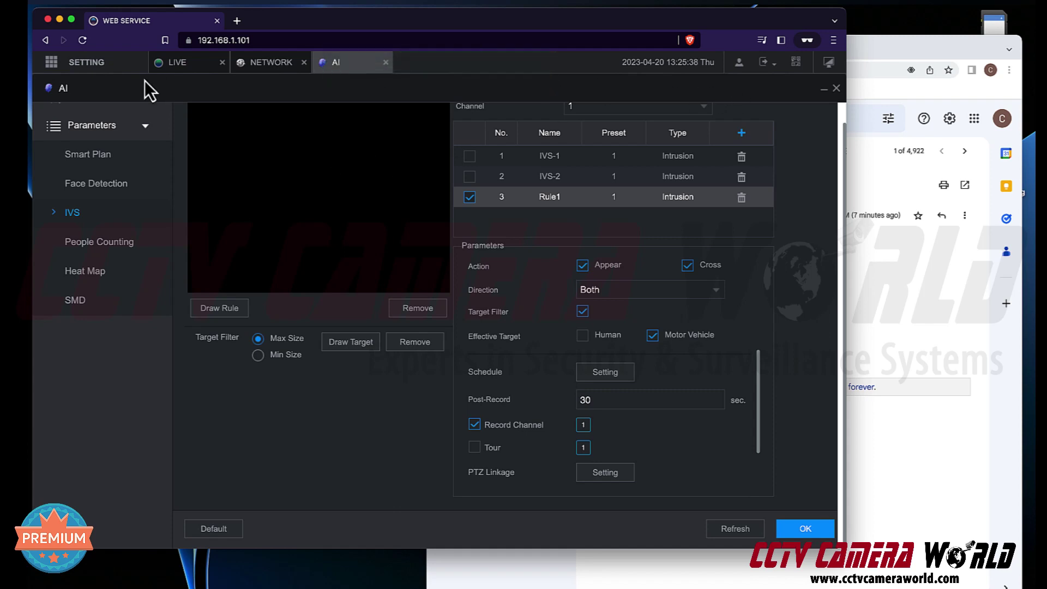
mouse_move(82, 70)
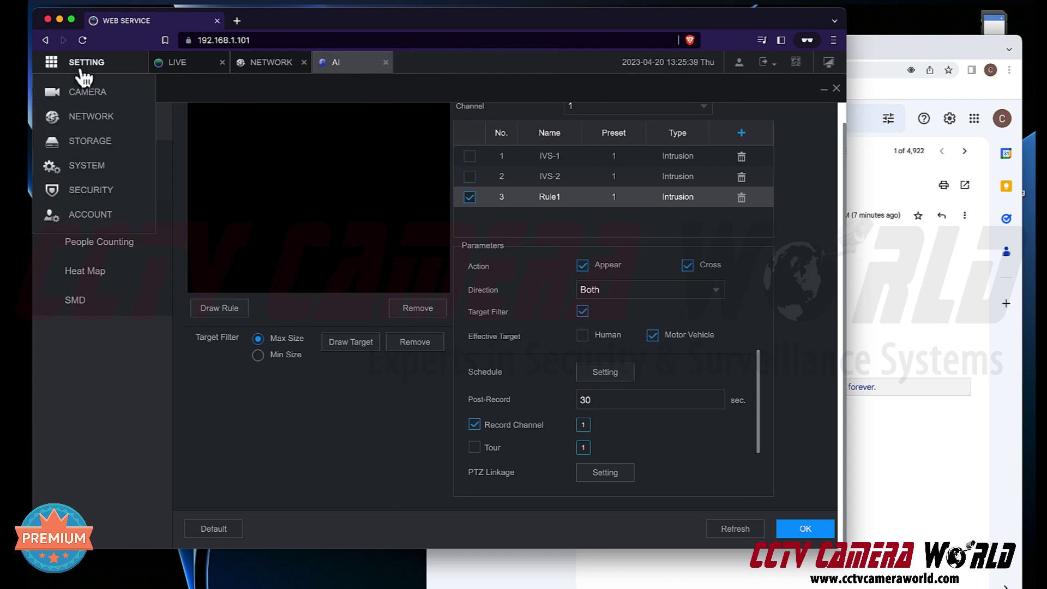
Set the recording schedule to record intelligent events in period 1 for every day.
left_click(88, 144)
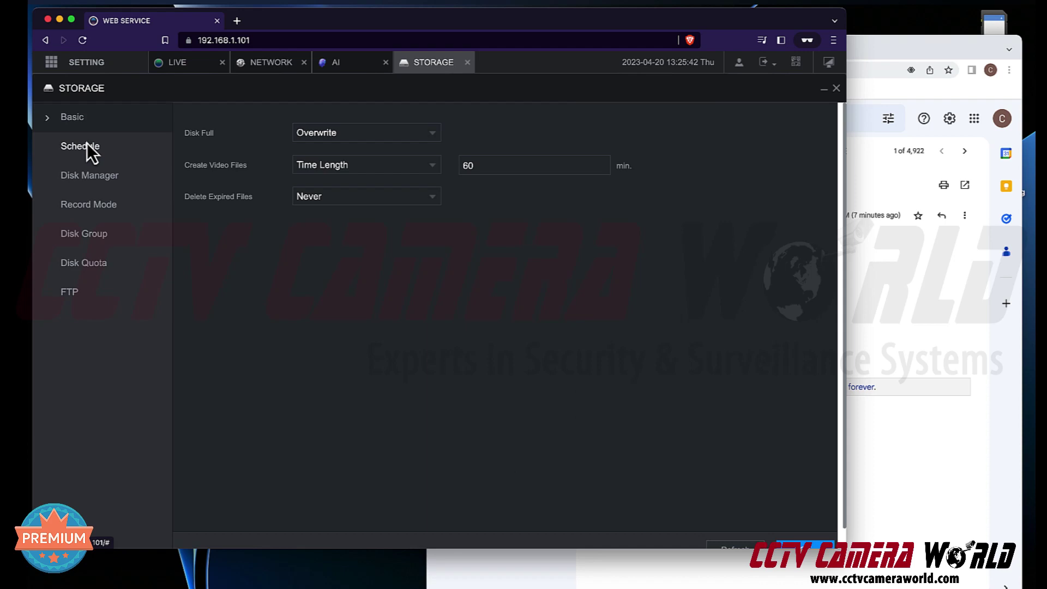
left_click(88, 145)
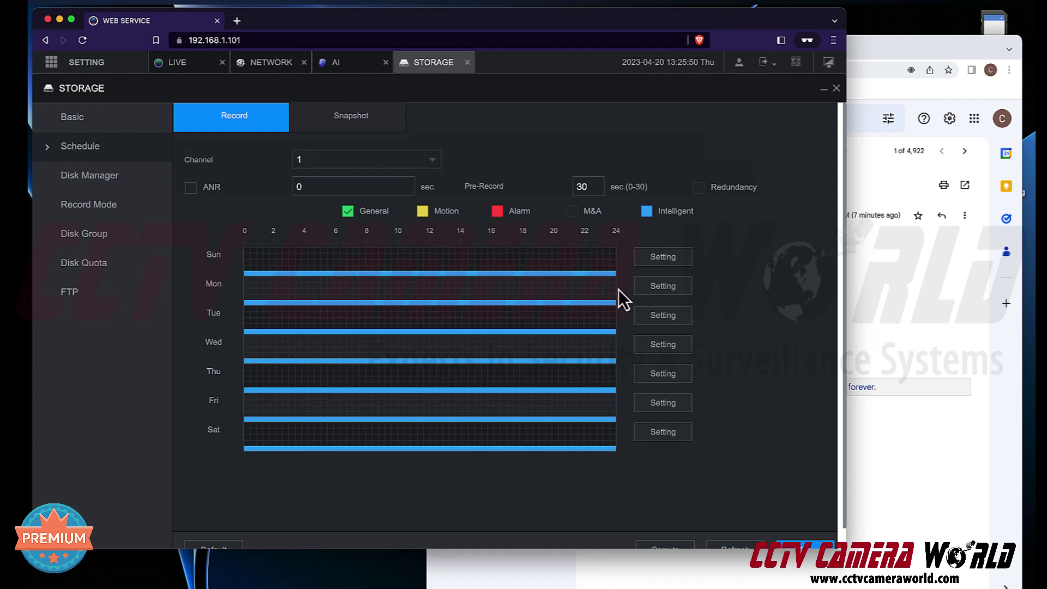
left_click(663, 260)
left_click(187, 220)
left_click(592, 245)
left_click(605, 404)
Rework the weekly recording schedule to intelligent-only recording for all days and save it.
left_click(662, 255)
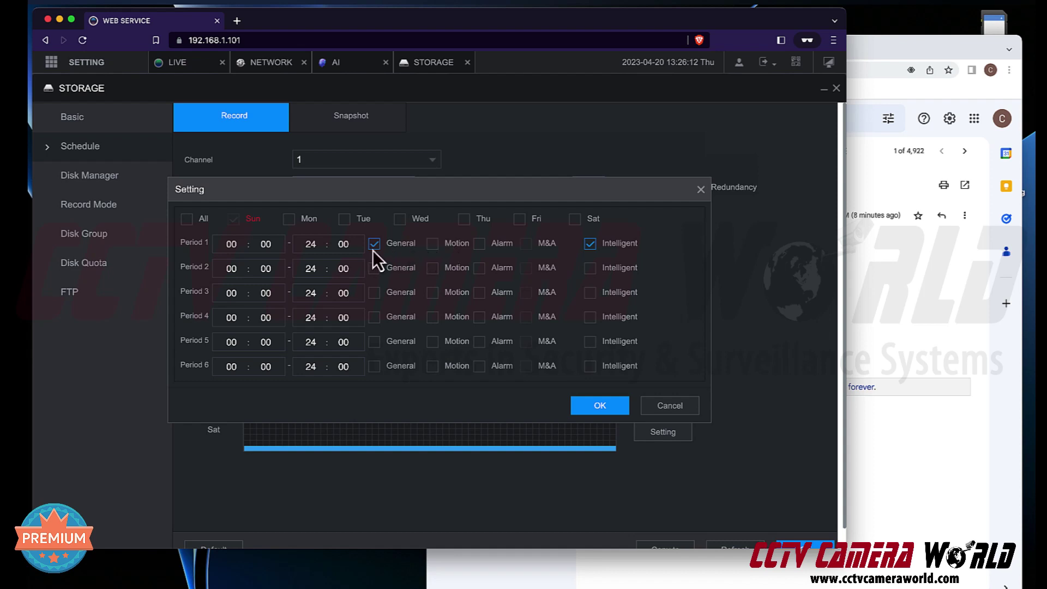
left_click(187, 220)
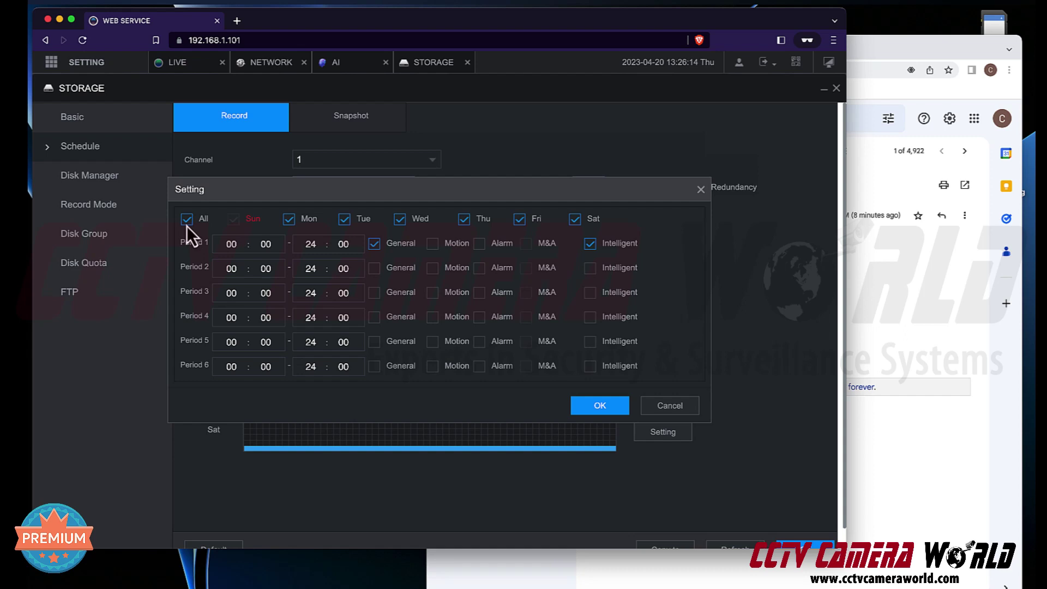
left_click(624, 407)
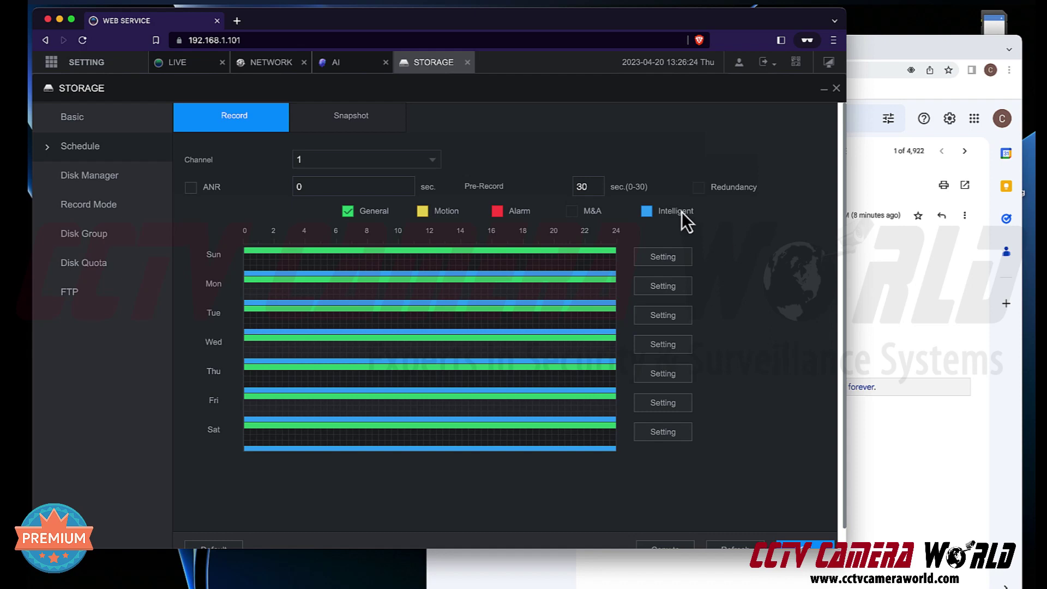
left_click(653, 256)
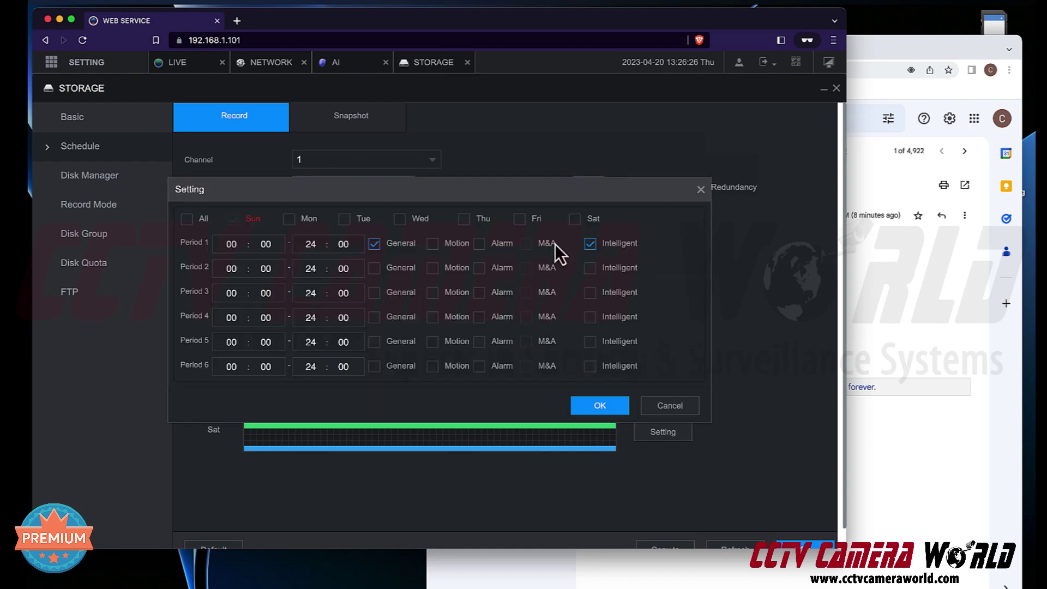
left_click(184, 220)
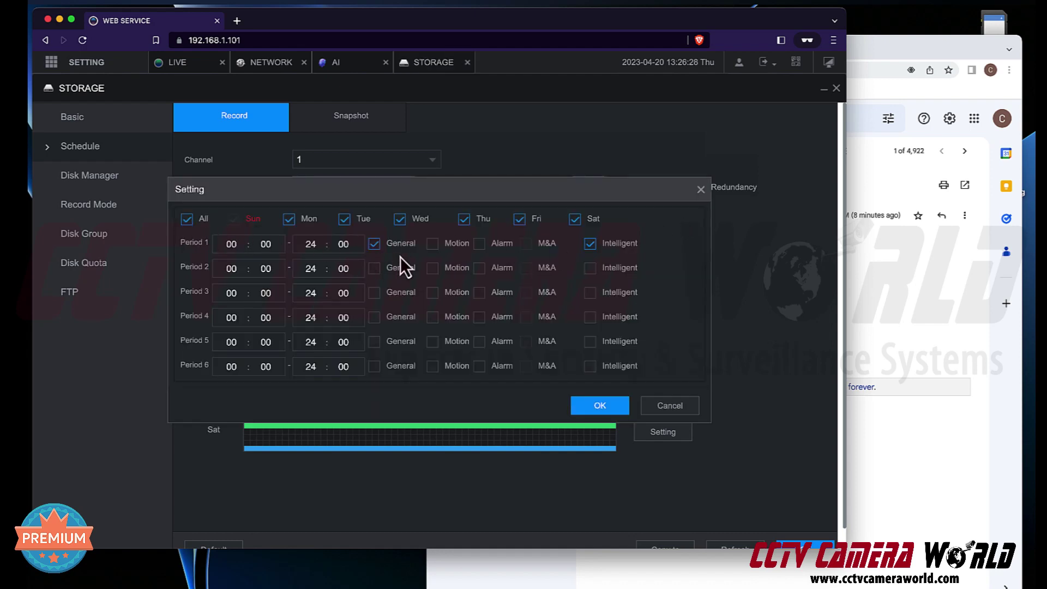
left_click(594, 404)
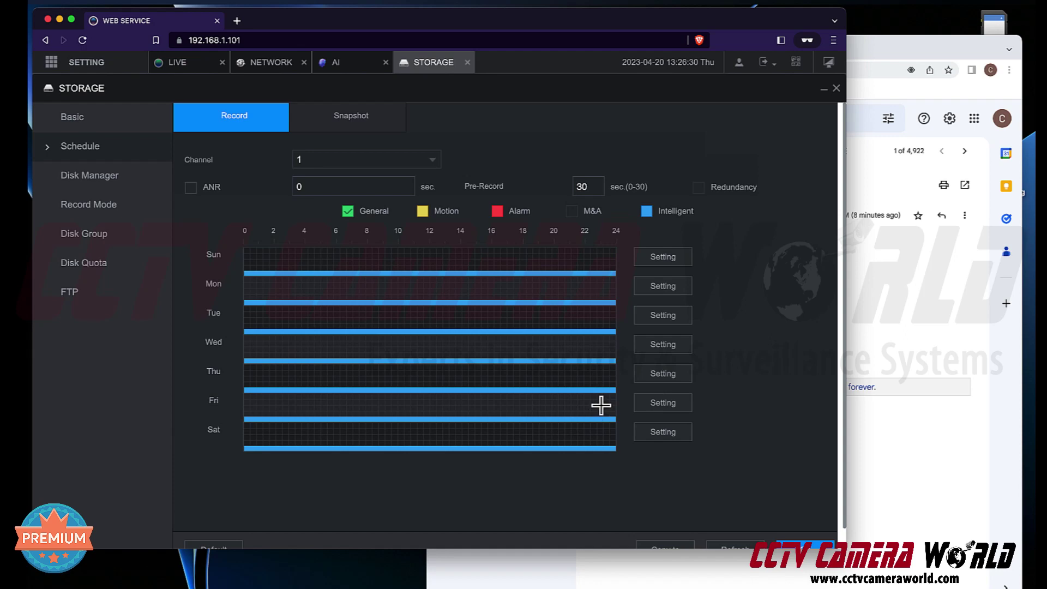
scroll(764, 432, "down", 1)
left_click(806, 531)
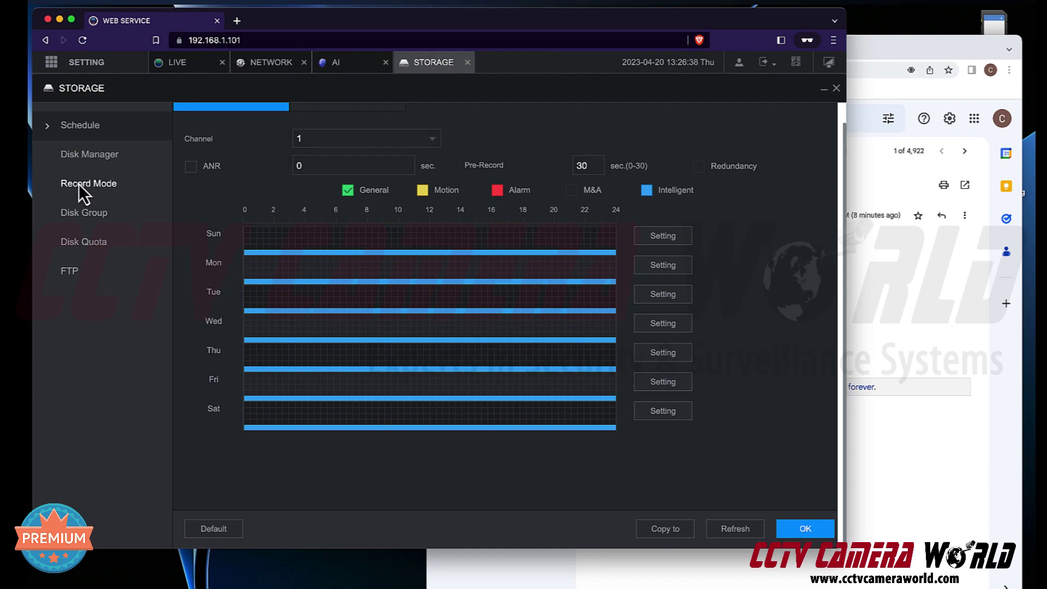
scroll(225, 210, "up", 1)
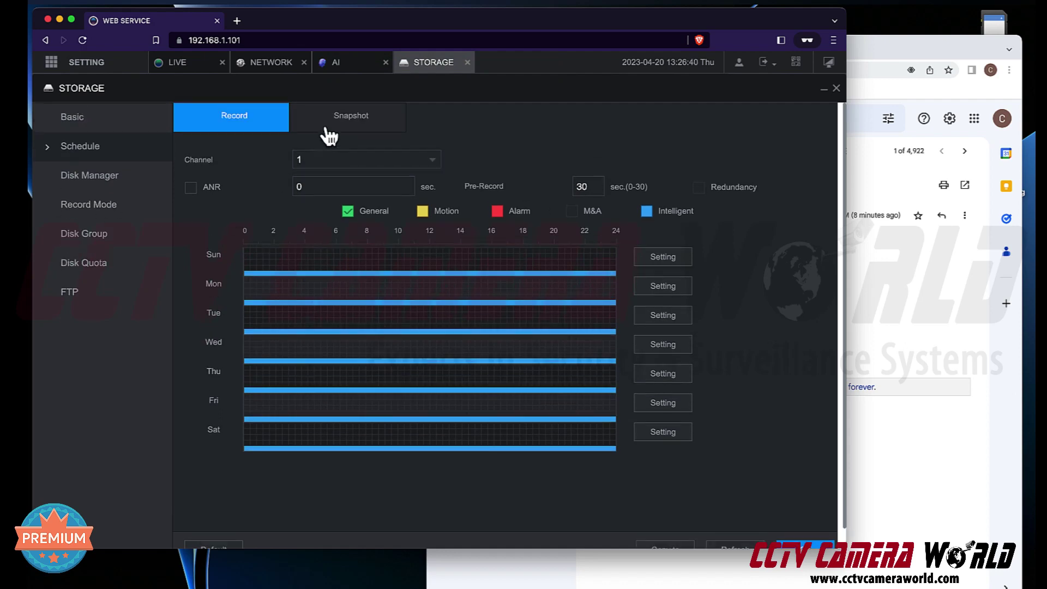
Open the snapshot schedule, then view snapshot ch01_20230420_132532_E.jpg from the Gmail alert.
left_click(324, 134)
left_click(894, 283)
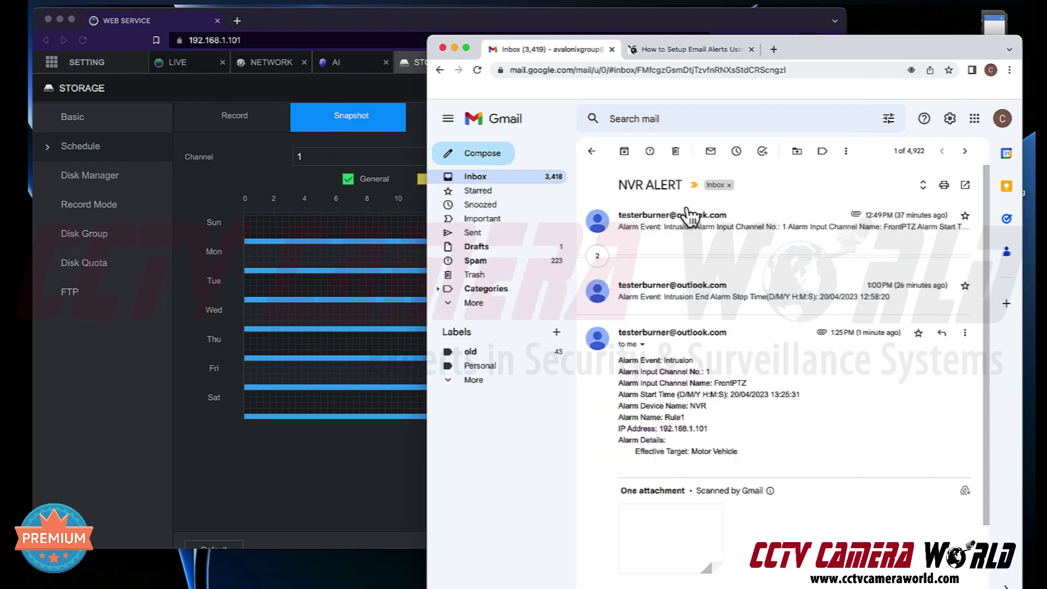
left_click(702, 526)
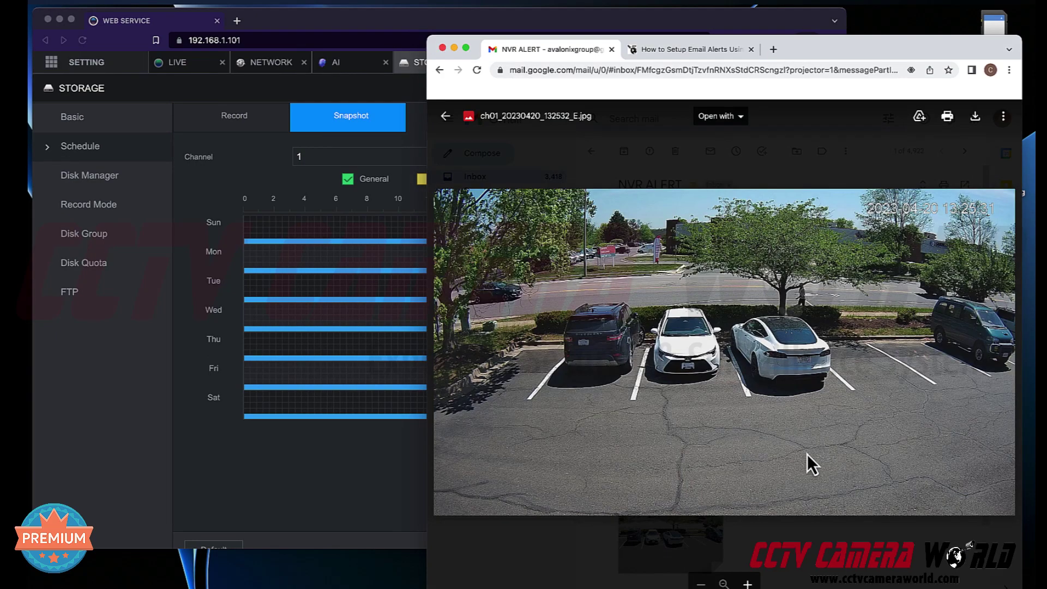
Copy channel 1's 00:00–24:00 intelligent snapshot period to all seven days and save the schedule.
left_click(554, 176)
left_click(420, 224)
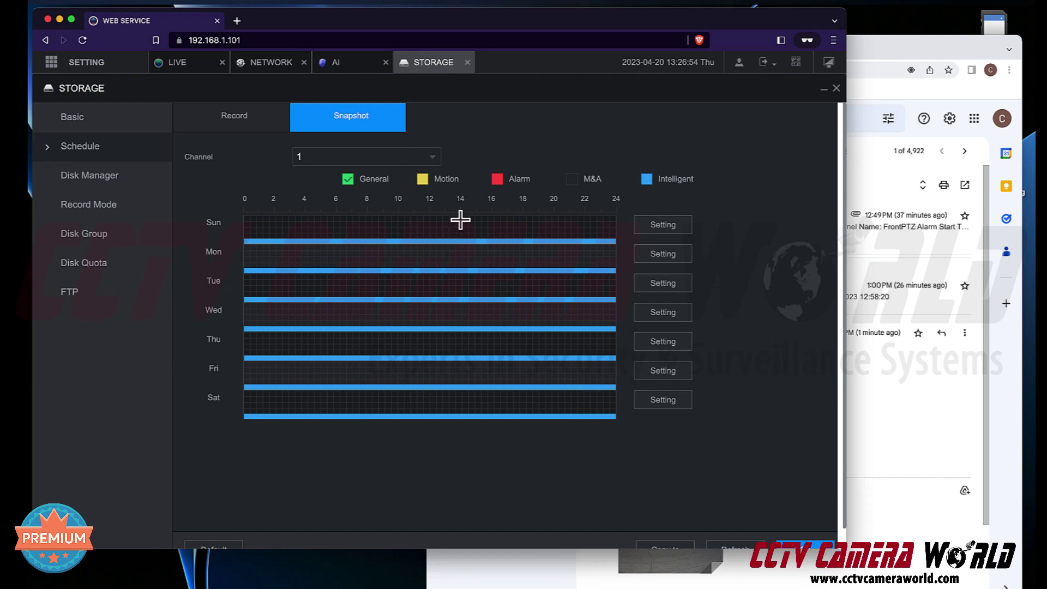
left_click(661, 228)
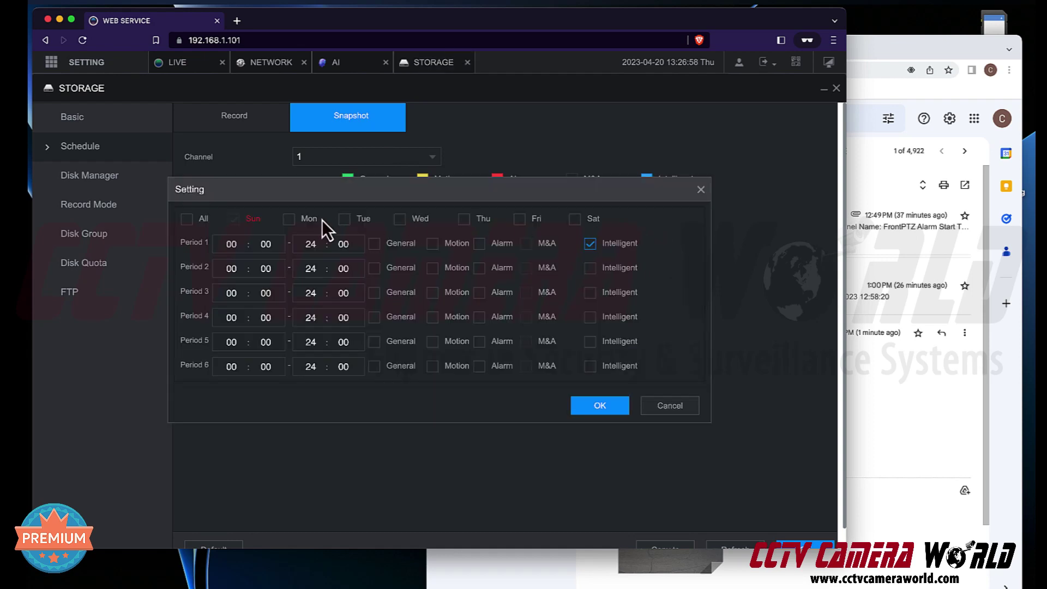
left_click(186, 219)
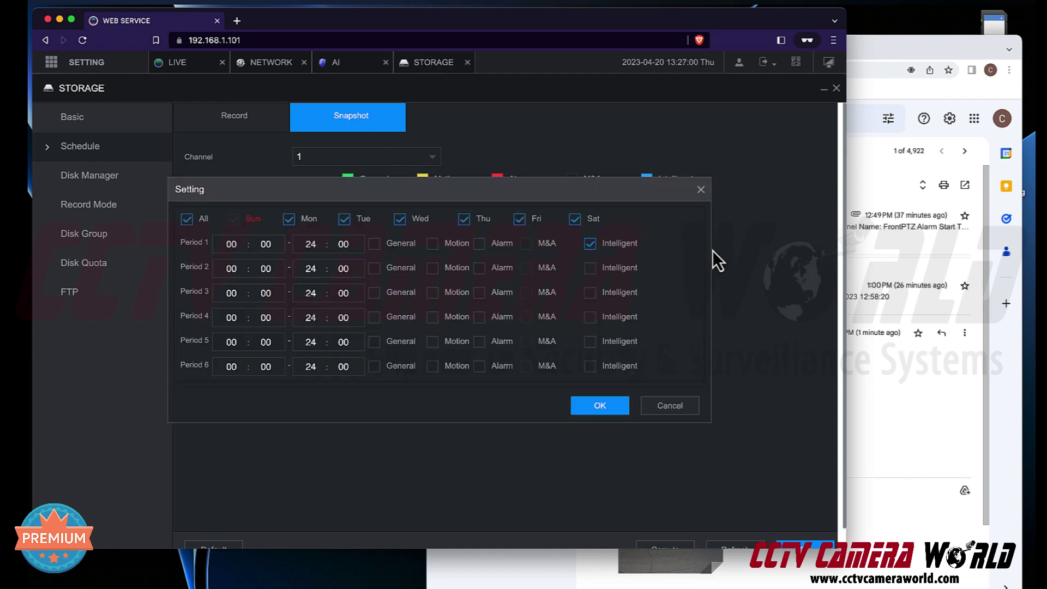
left_click(600, 405)
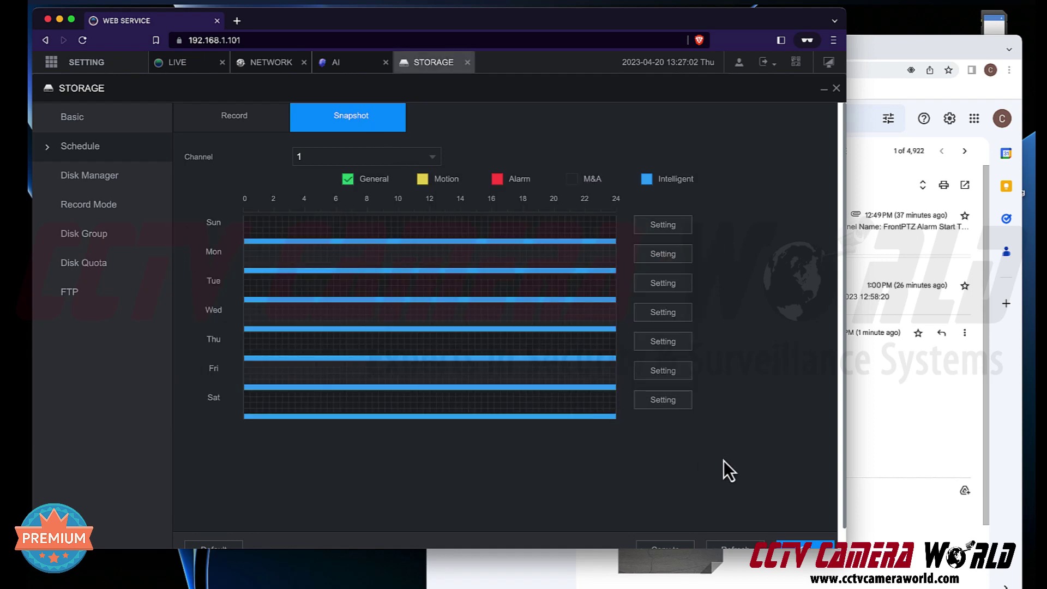
scroll(709, 461, "down", 1)
left_click(805, 532)
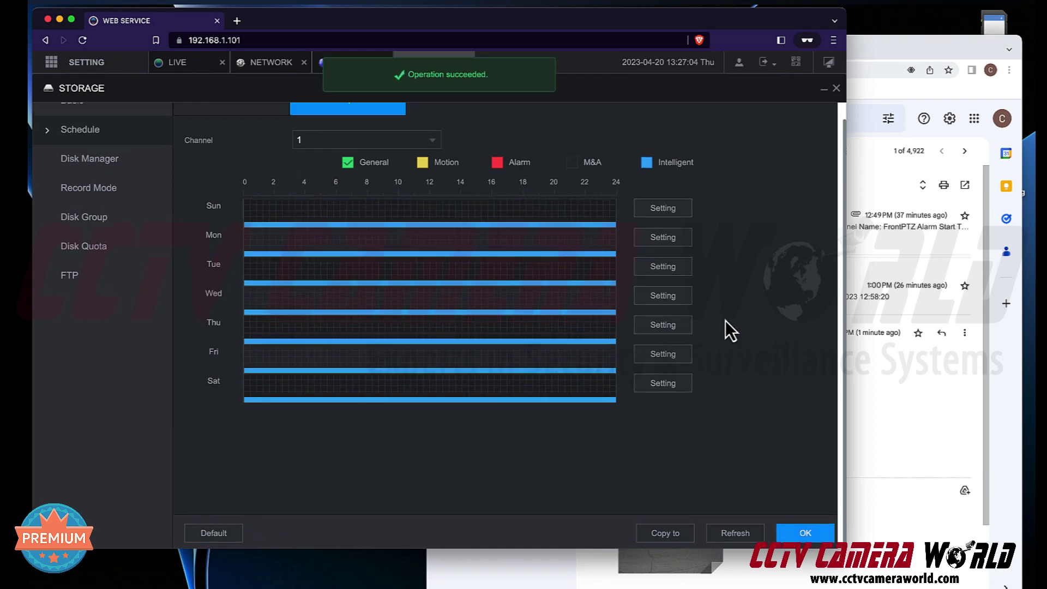
scroll(720, 273, "up", 1)
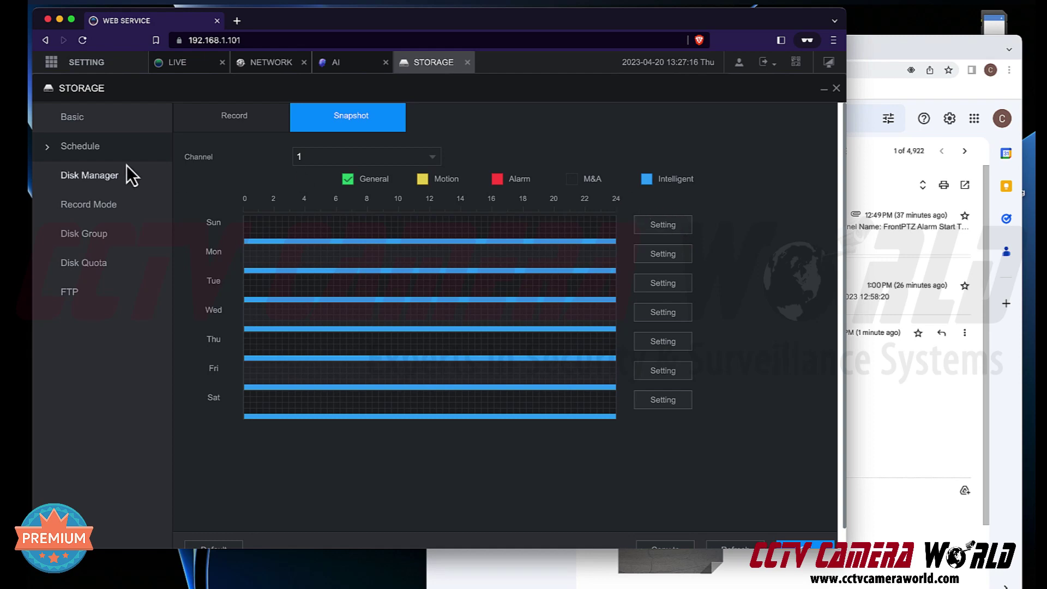
Switch channel 1's main stream record mode to Auto, then go back to the recording Schedule page.
left_click(73, 214)
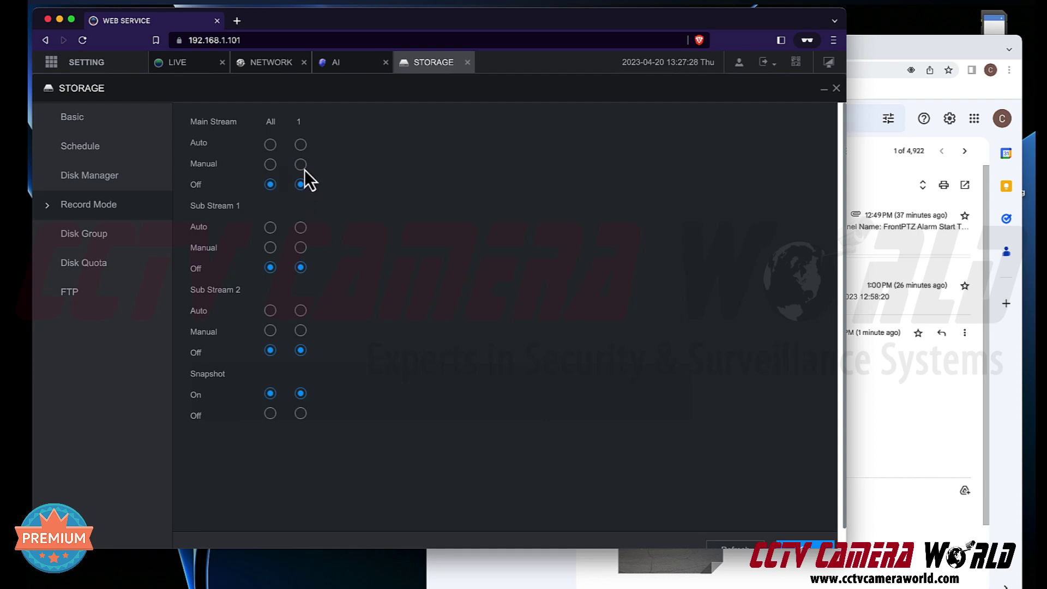
left_click(301, 148)
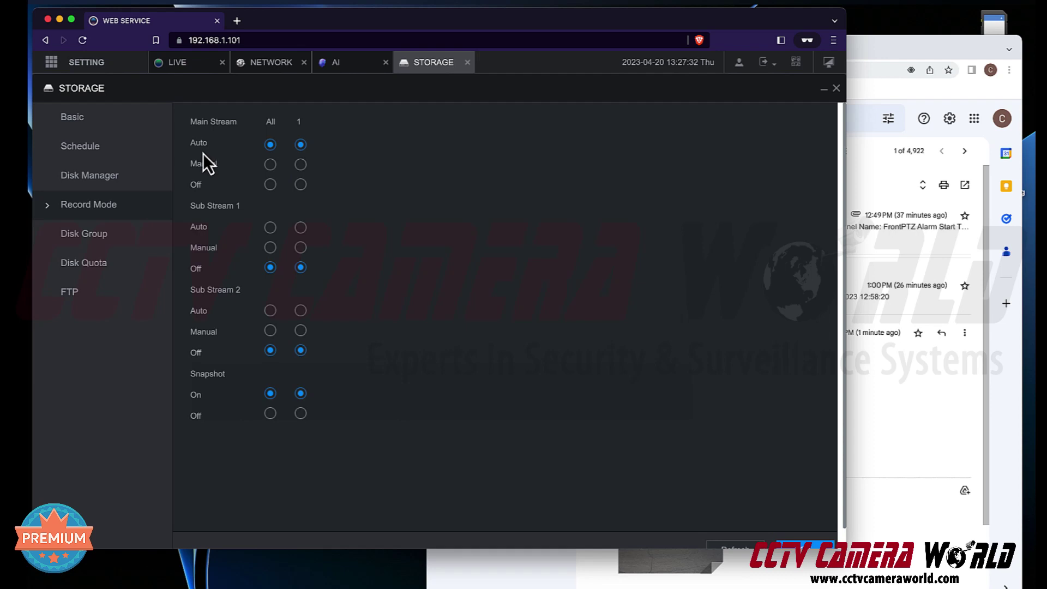
left_click(141, 151)
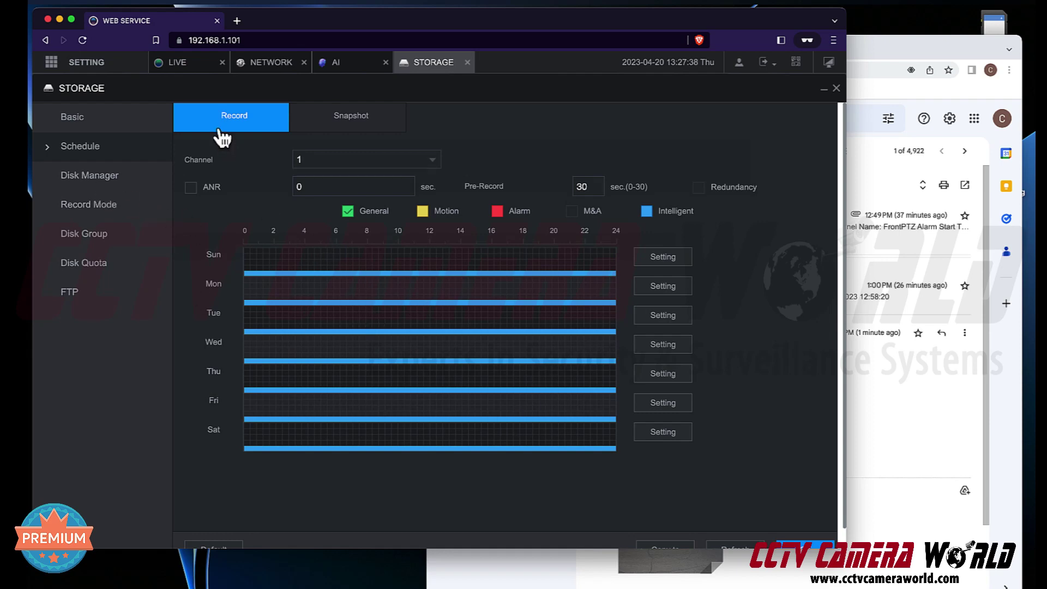
Check the Snapshot schedule tab, then go to the Record Mode settings.
left_click(334, 130)
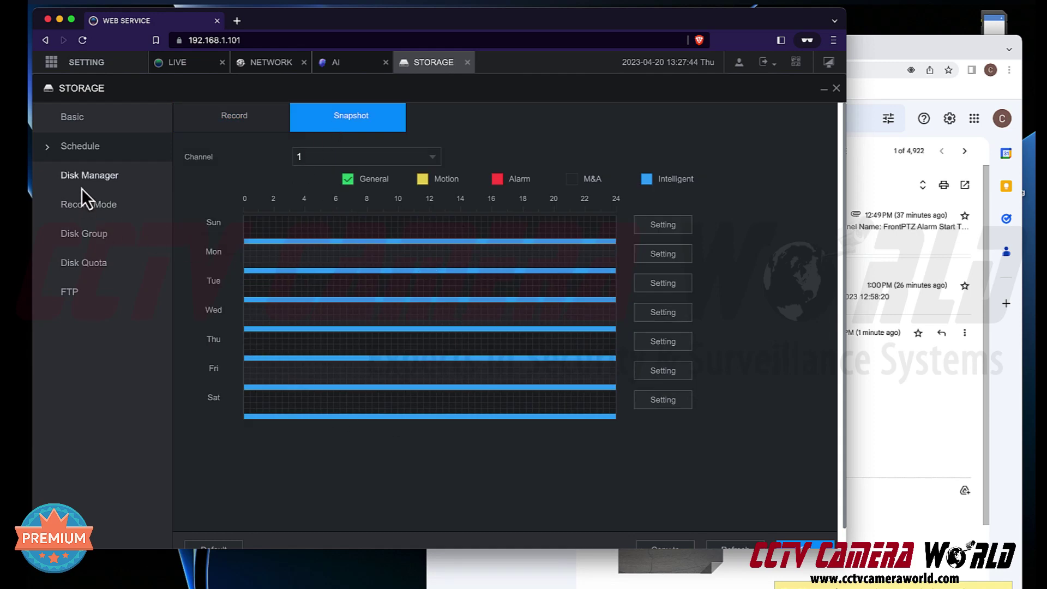
left_click(79, 210)
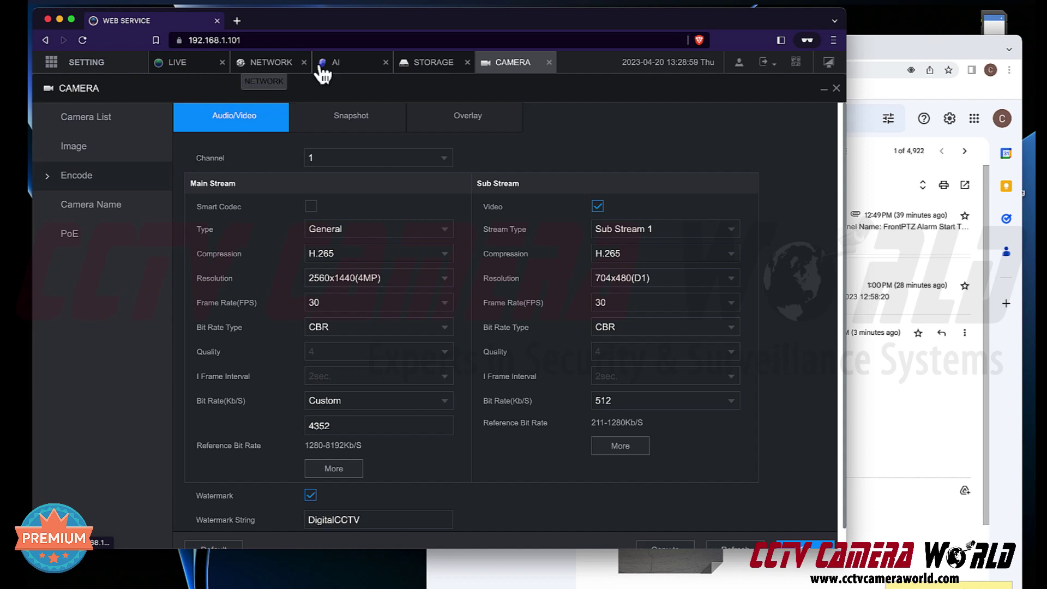
Show the ALARM > Alarm Subscription list of AI Detection alarms, then bring Gmail's NVR ALERT thread forward.
left_click(827, 64)
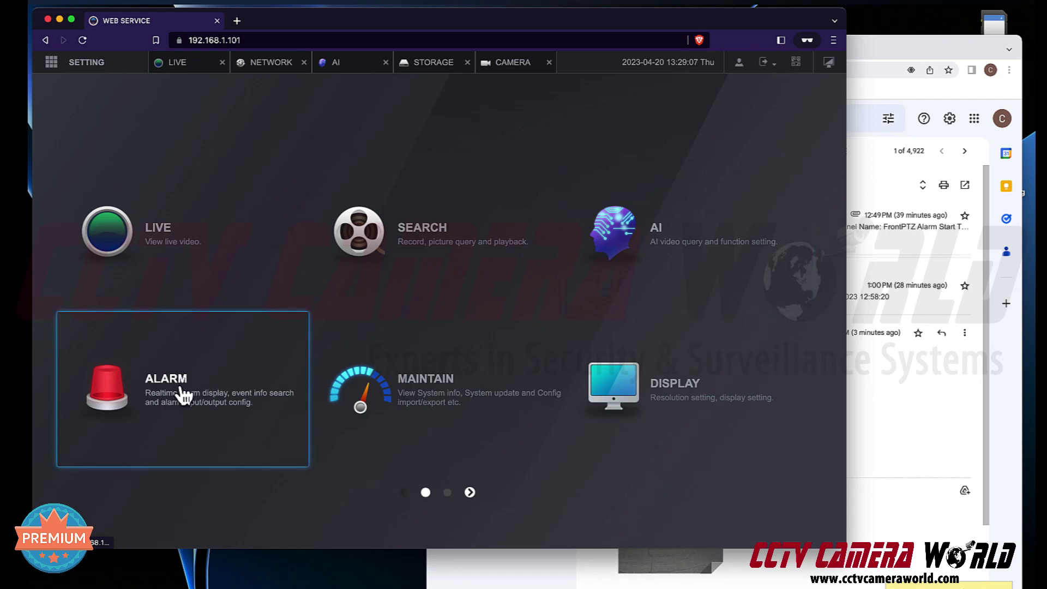
left_click(234, 346)
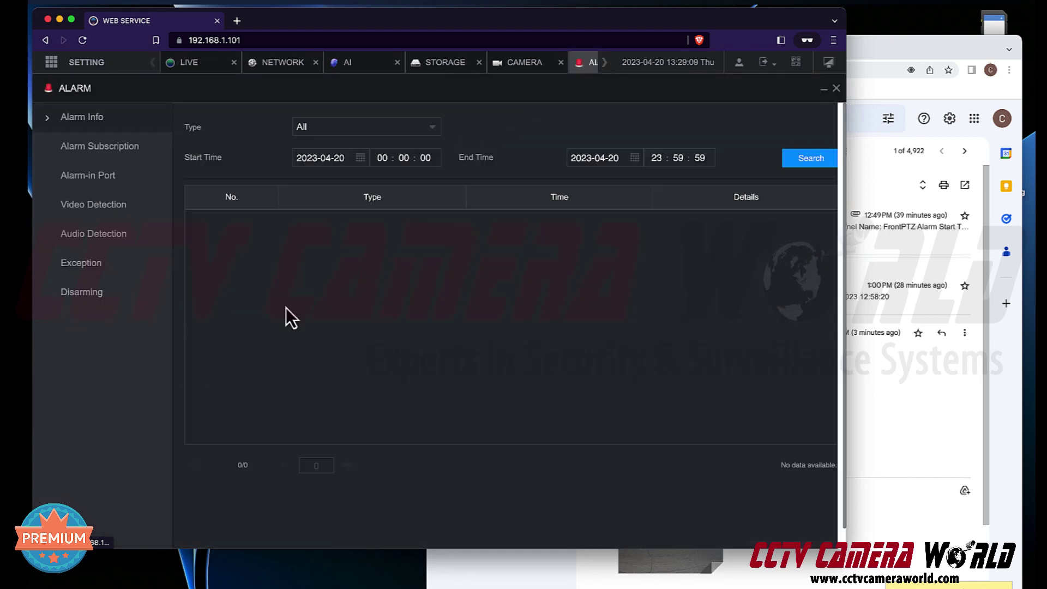
left_click(100, 155)
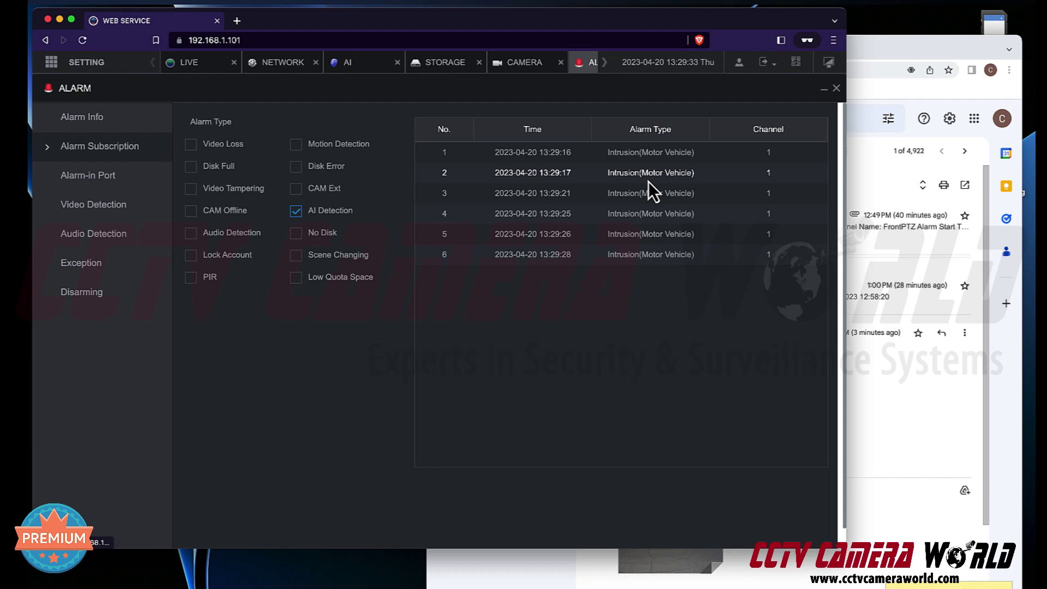
left_click(899, 403)
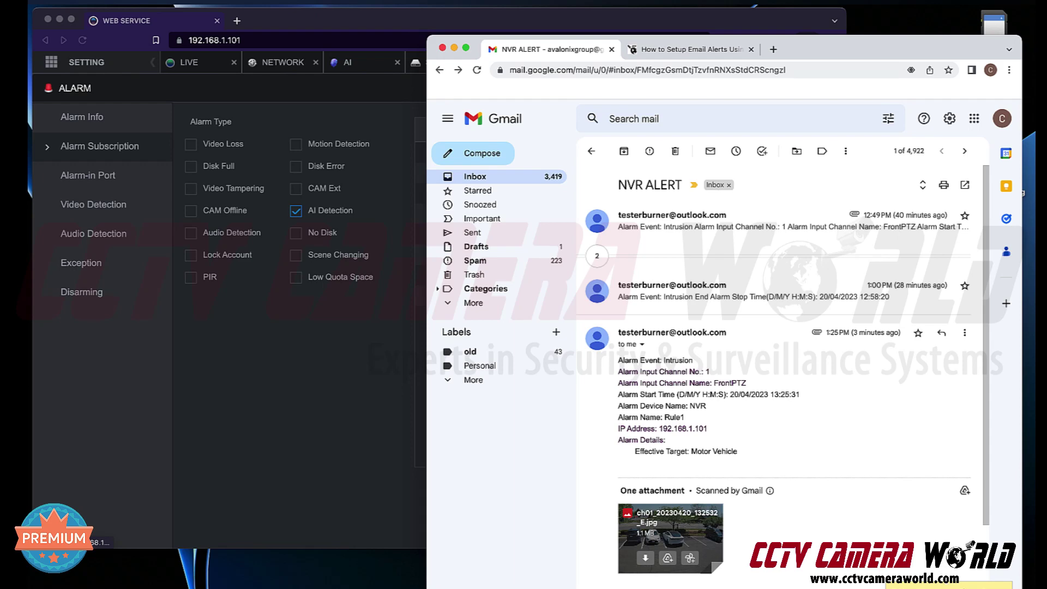
View the newer intrusion alert's snapshot attachment full size in Gmail.
scroll(928, 578, "down", 5)
scroll(817, 519, "down", 2)
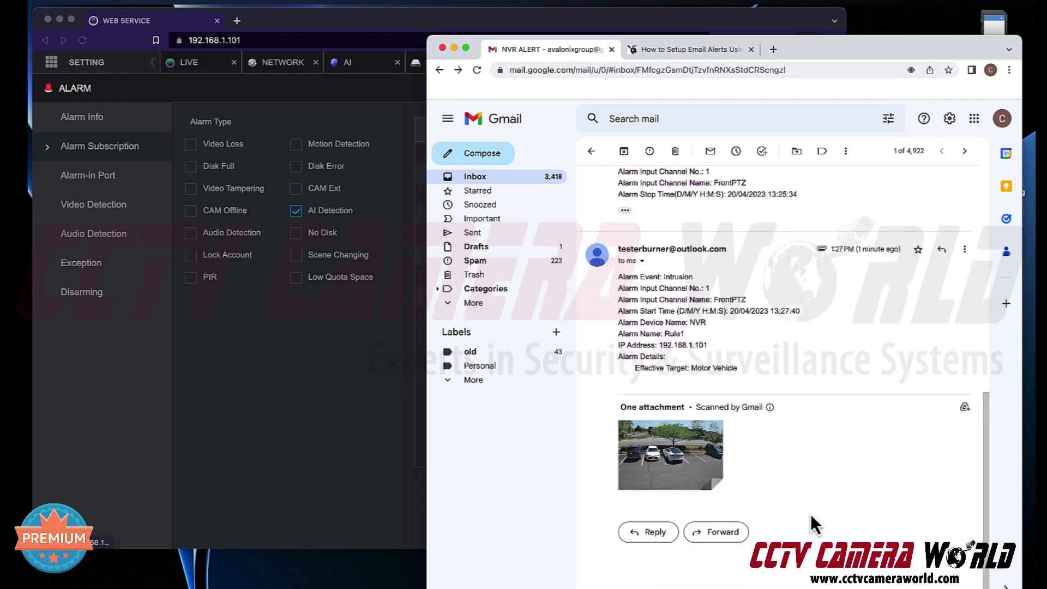
left_click(696, 480)
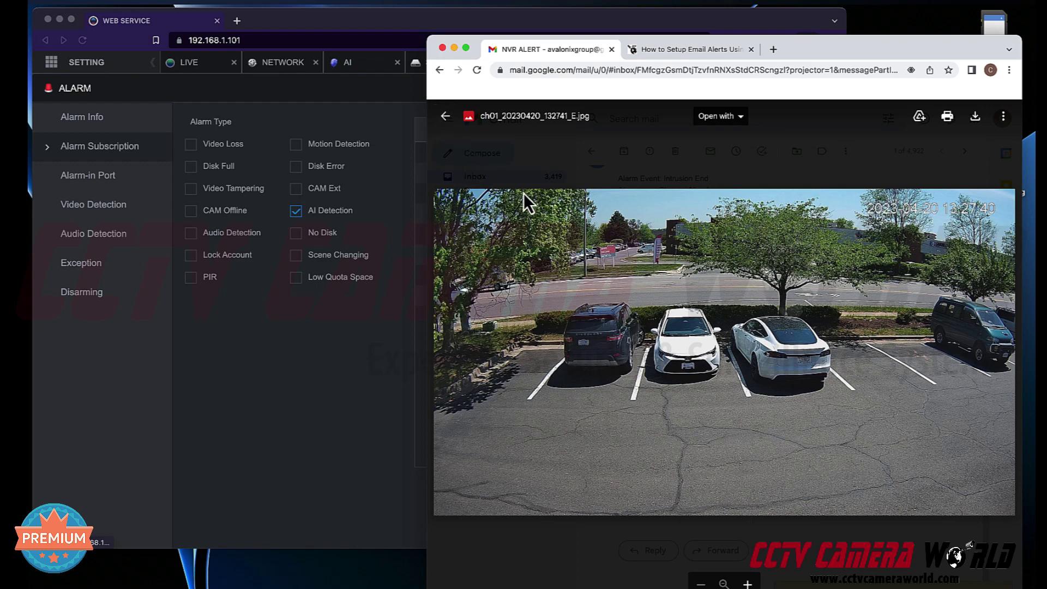
left_click(463, 155)
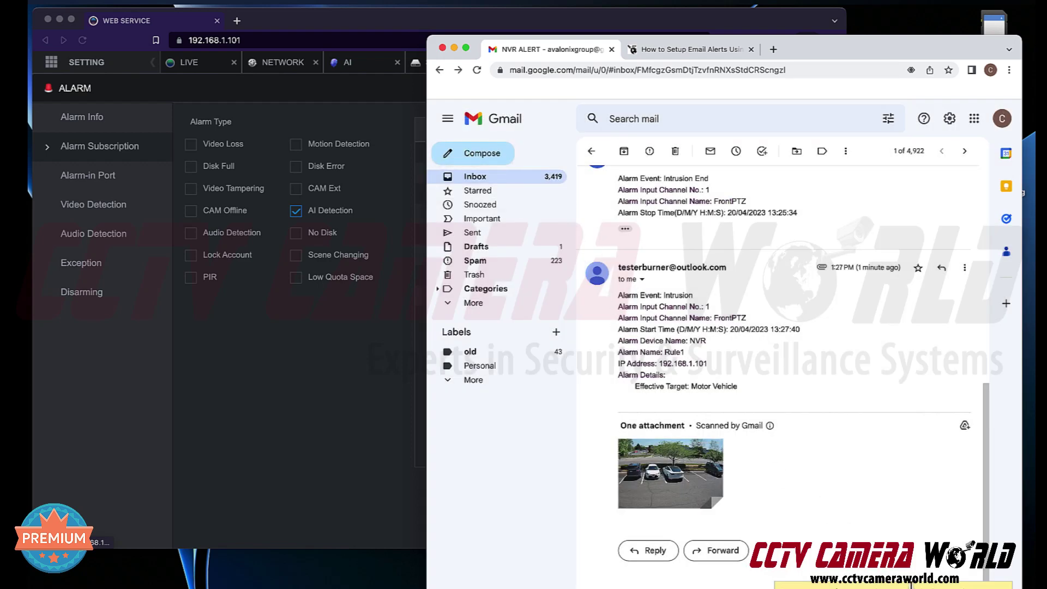
Reveal the email's trimmed alarm details and expand every message in the NVR ALERT thread.
left_click(625, 491)
scroll(687, 493, "down", 1)
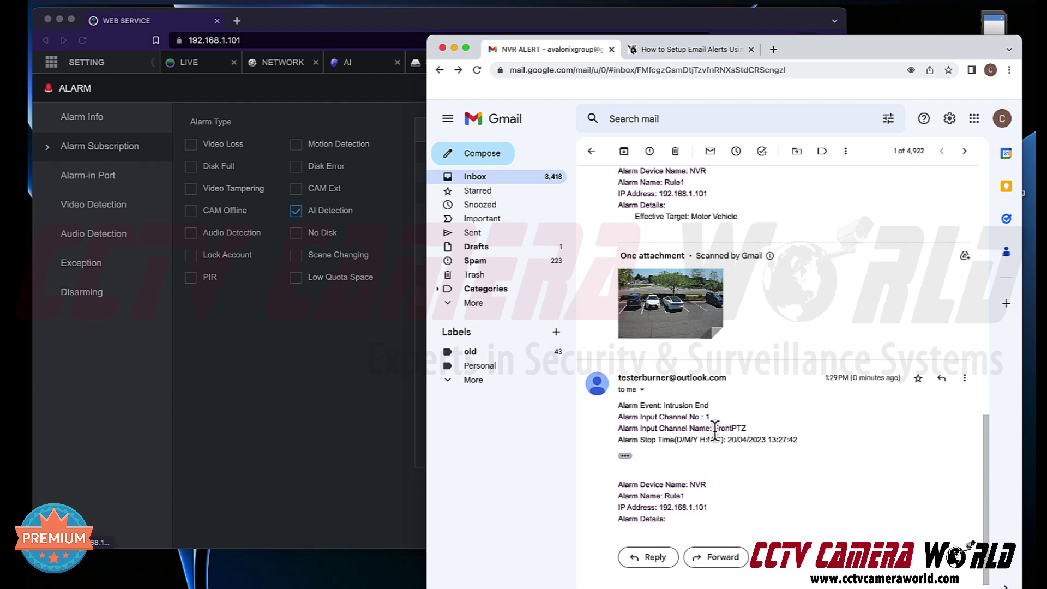
scroll(715, 428, "up", 10)
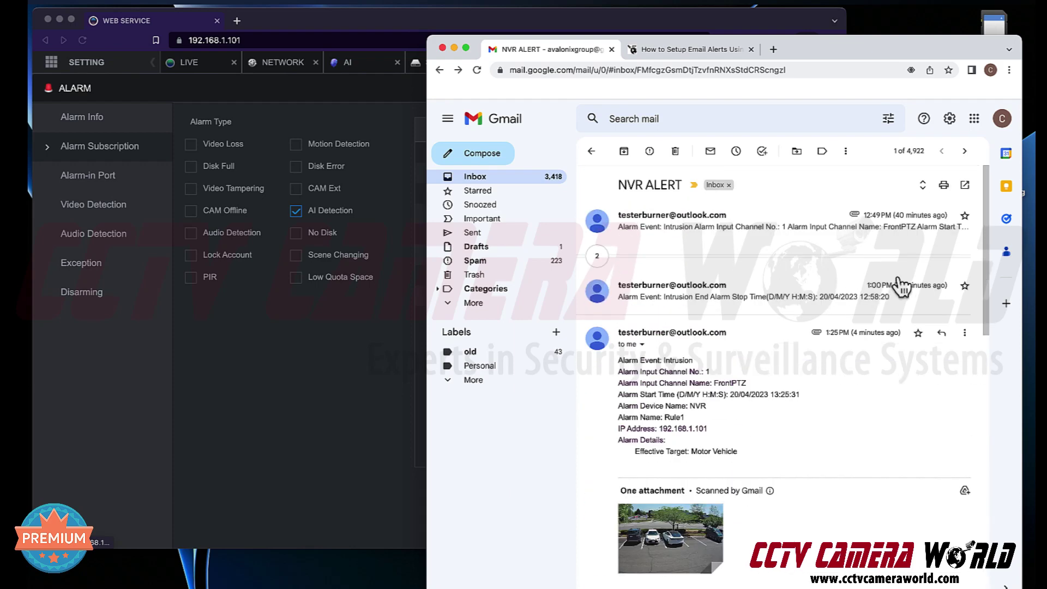
left_click(922, 188)
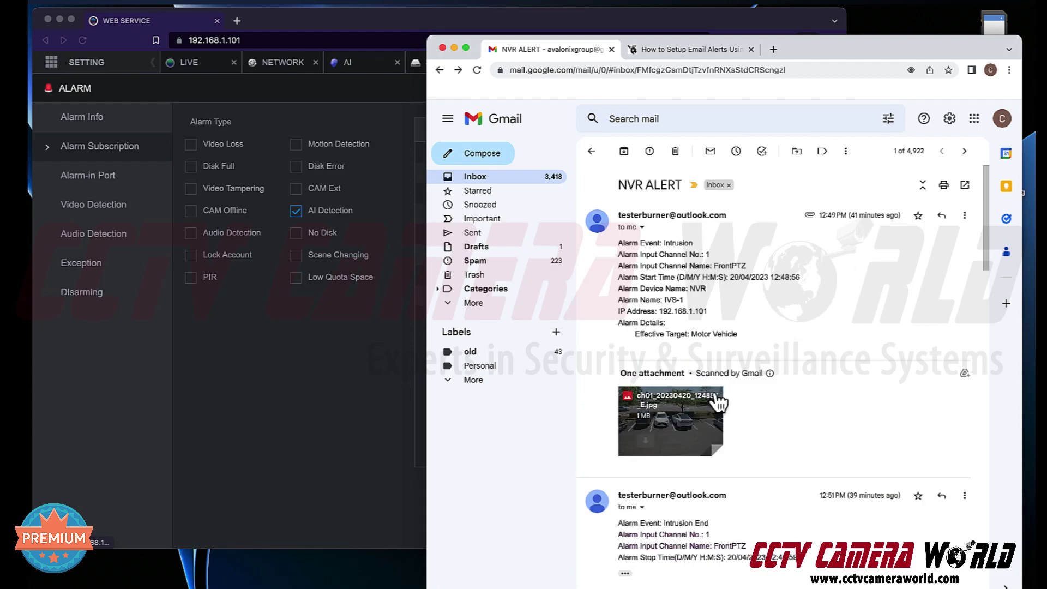
Preview the remaining alerts' snapshots, including the latest and the Human alert, then return to the NVR alarm list.
scroll(803, 395, "down", 4)
scroll(803, 396, "down", 10)
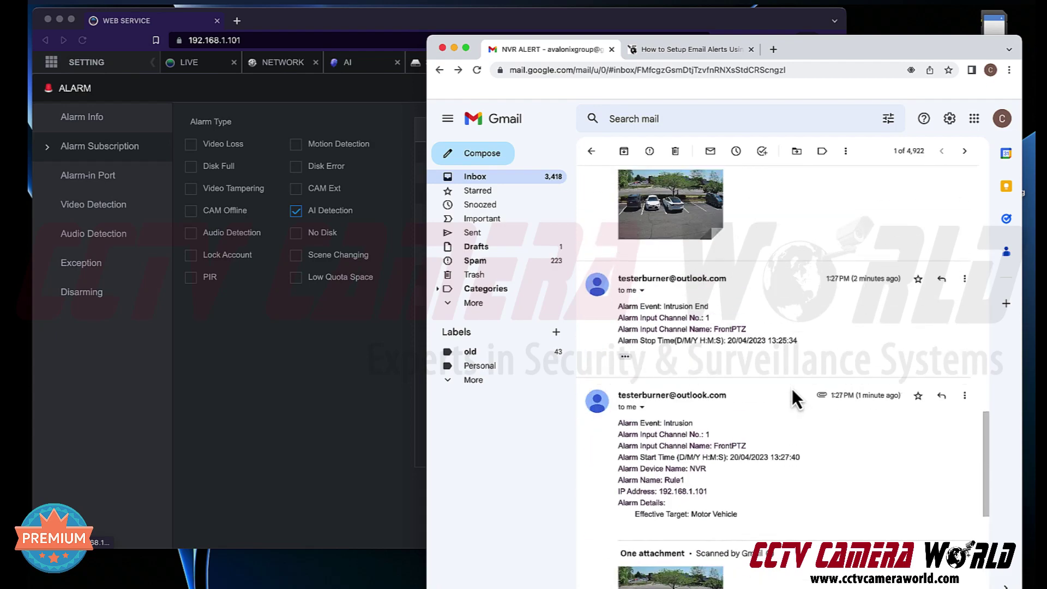
scroll(785, 382, "up", 1)
left_click(715, 313)
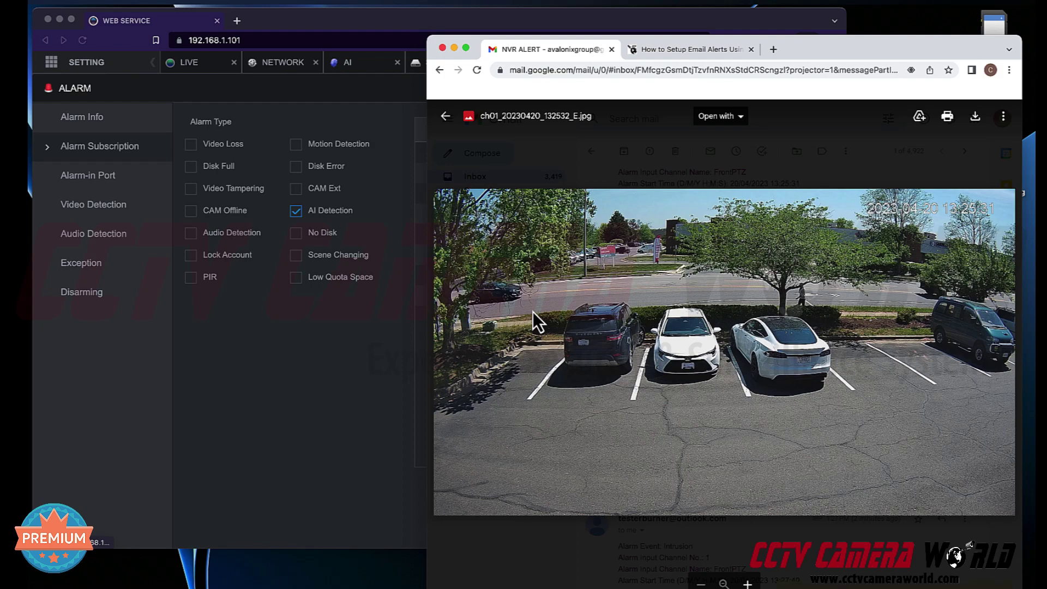
left_click(485, 164)
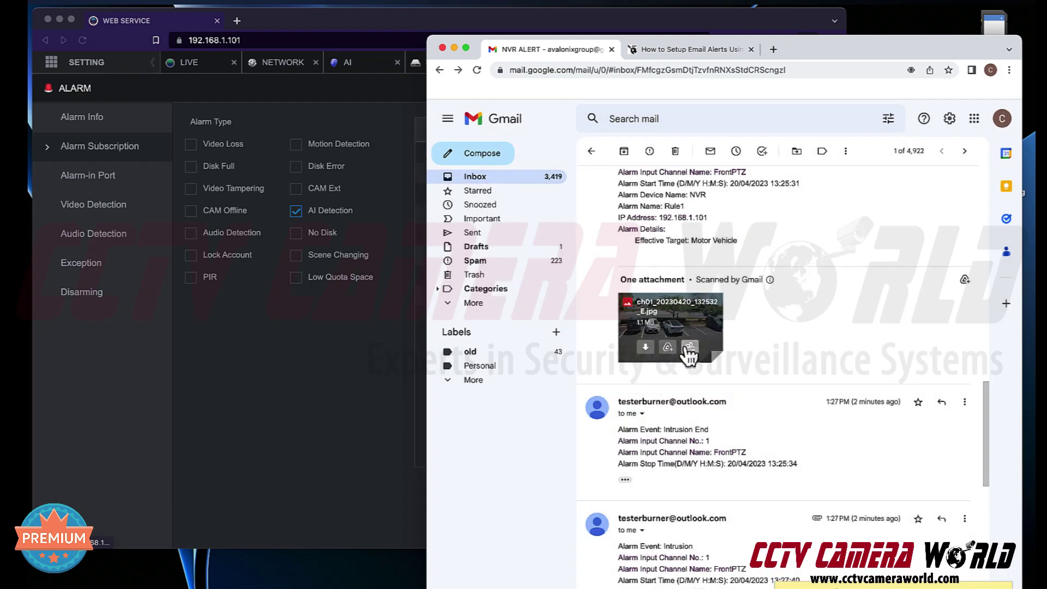
scroll(818, 491, "down", 5)
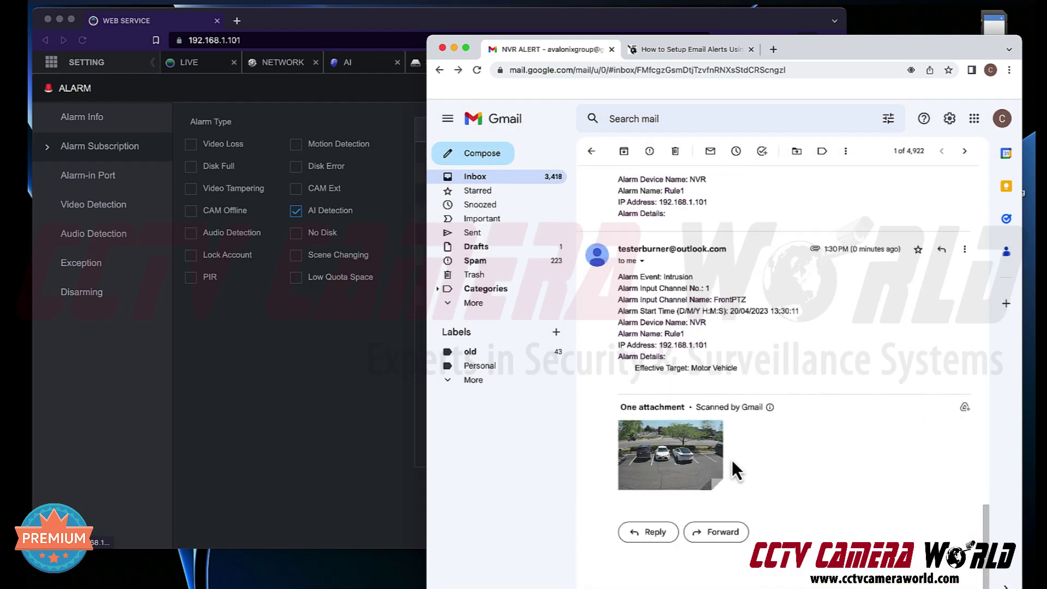
left_click(722, 461)
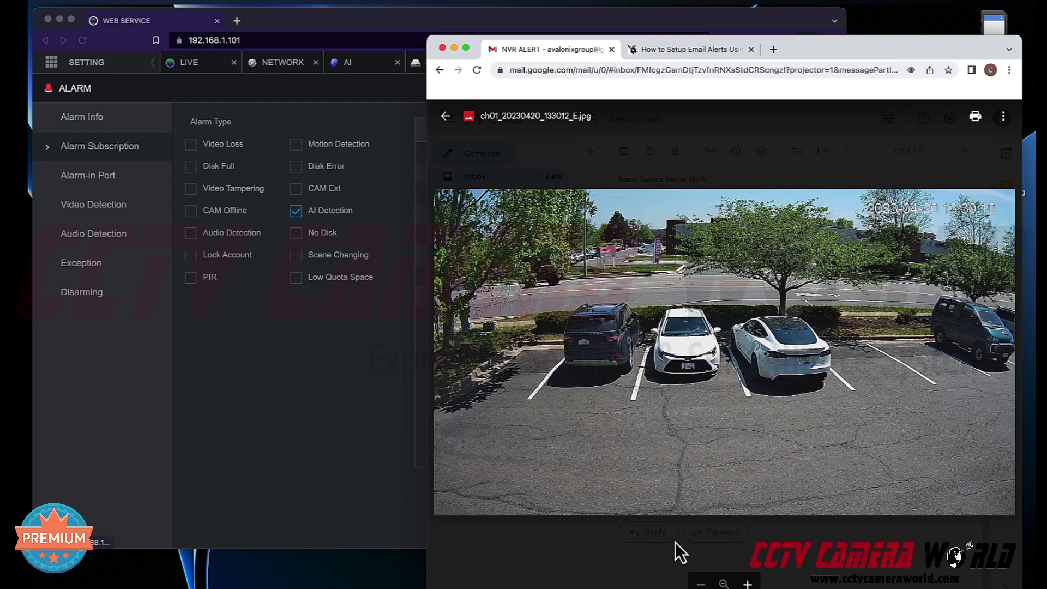
left_click(696, 541)
scroll(751, 343, "up", 10)
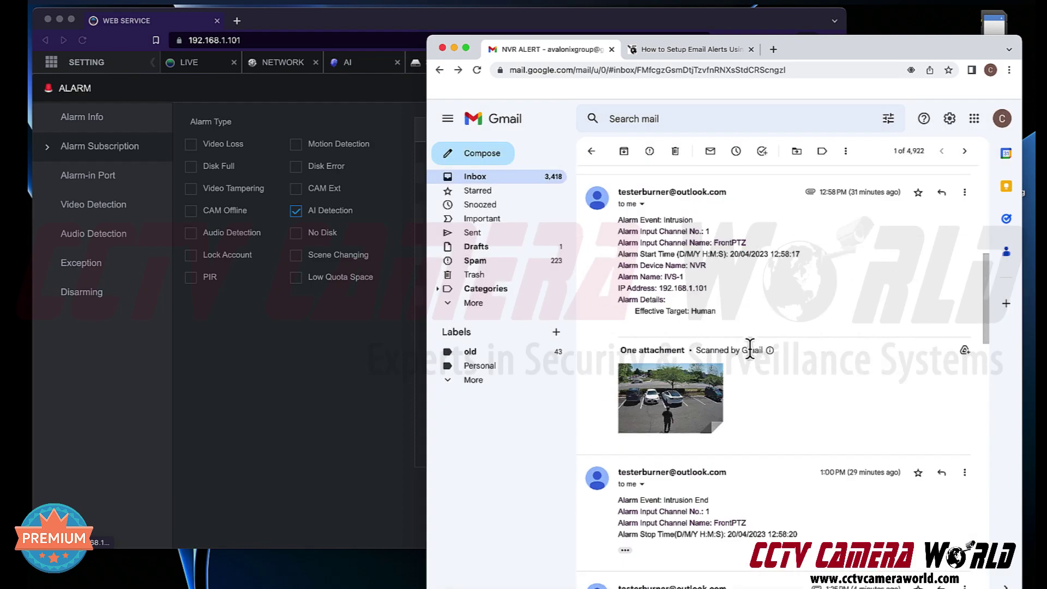
left_click(686, 408)
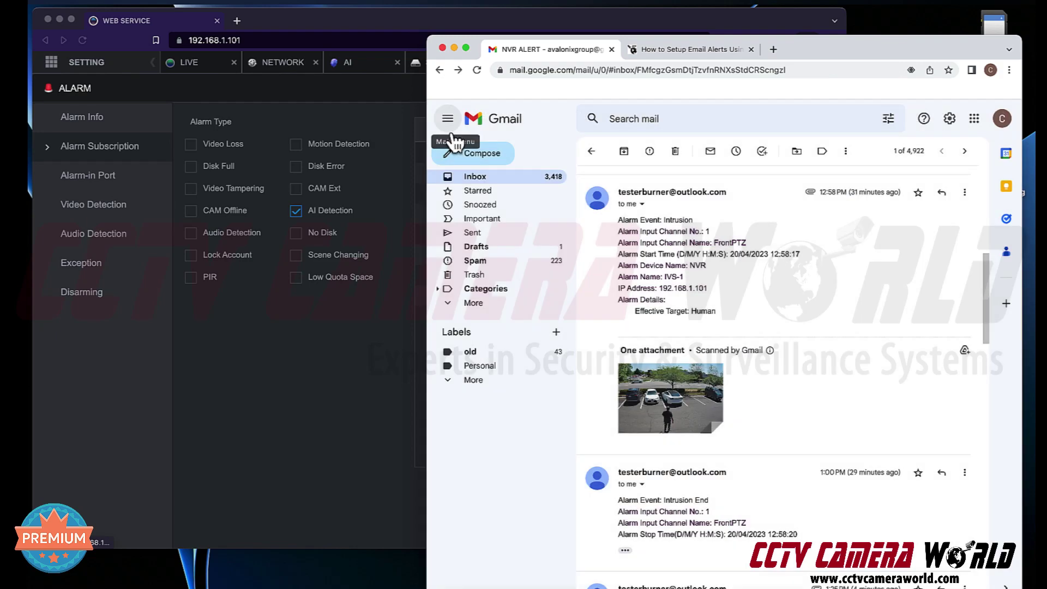
left_click(219, 338)
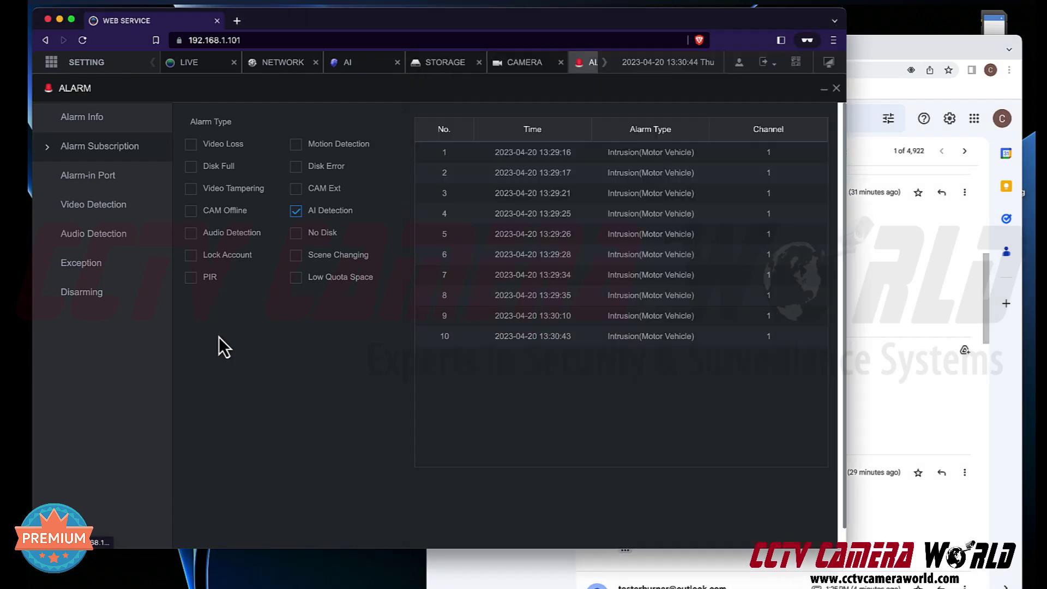